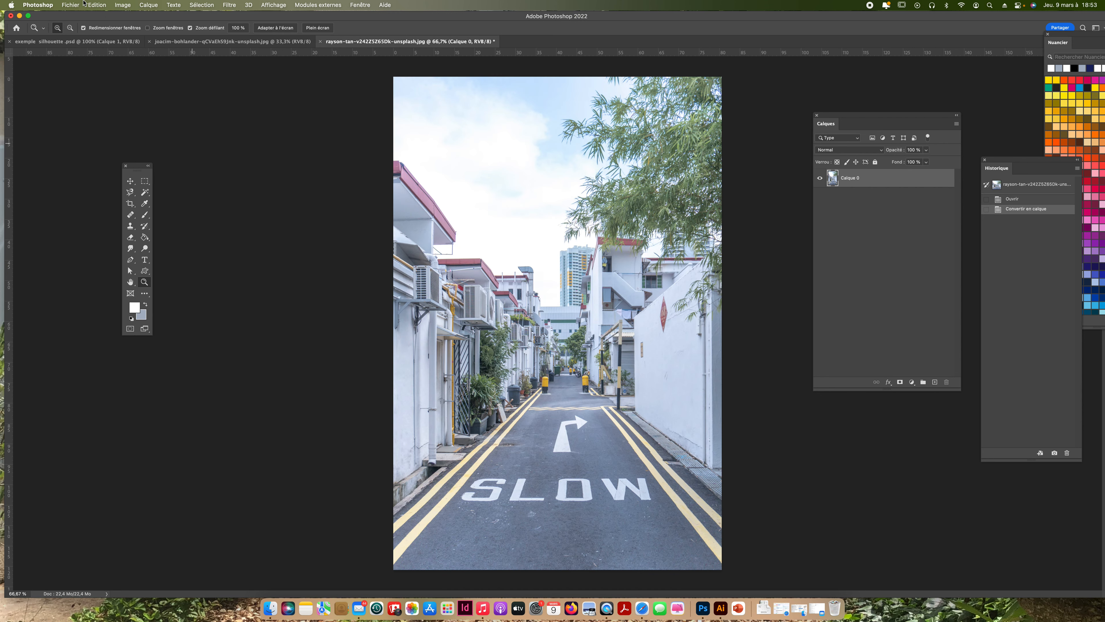
- Examine the simplified street background up close in the finished example document exemple silhouette.psd
click(57, 44)
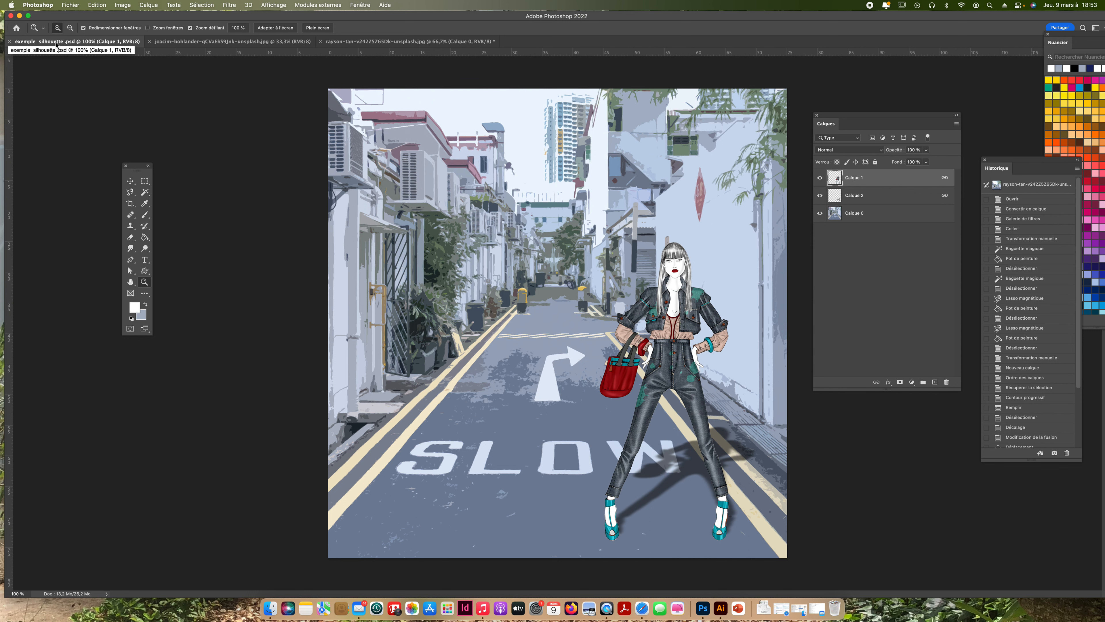
click(445, 318)
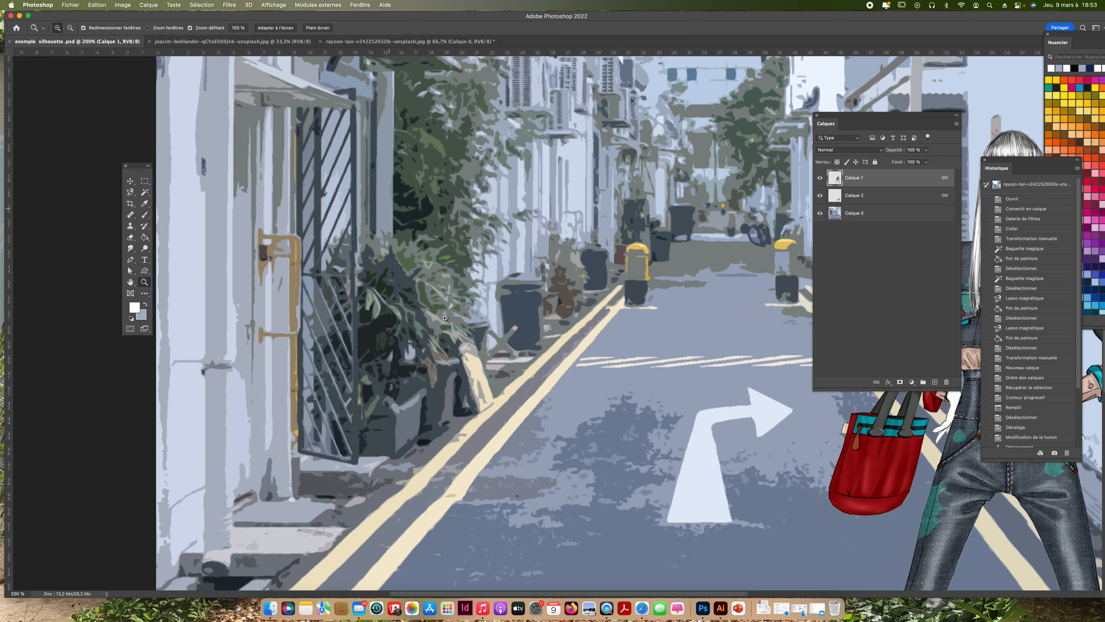
click(473, 343)
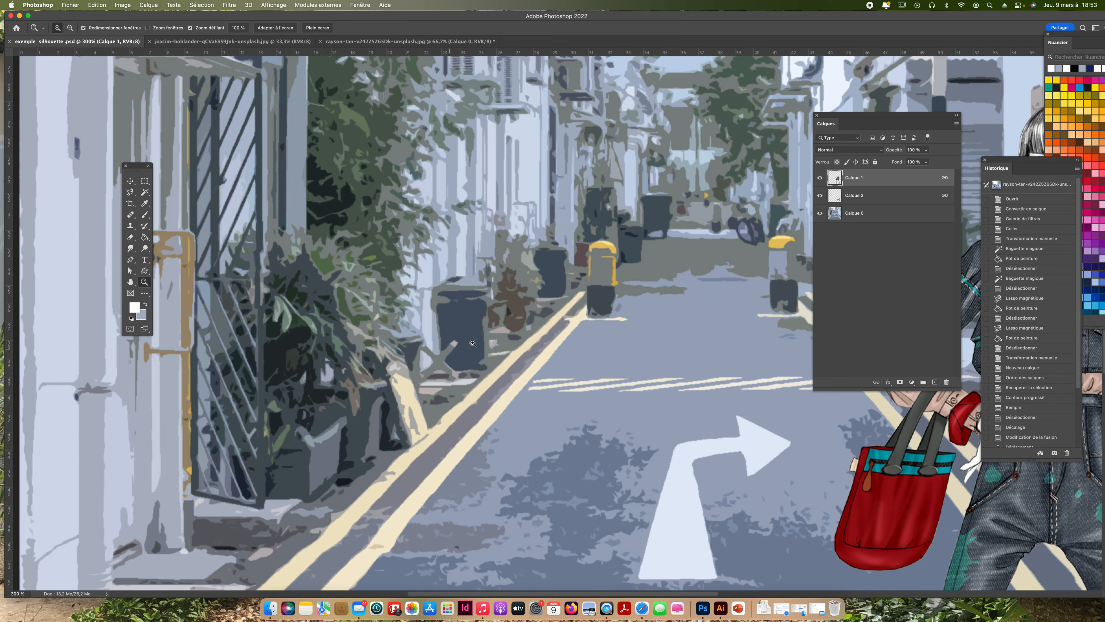
scroll(473, 343, up, 5)
scroll(473, 343, right, 3)
scroll(473, 343, down, 5)
scroll(472, 343, left, 3)
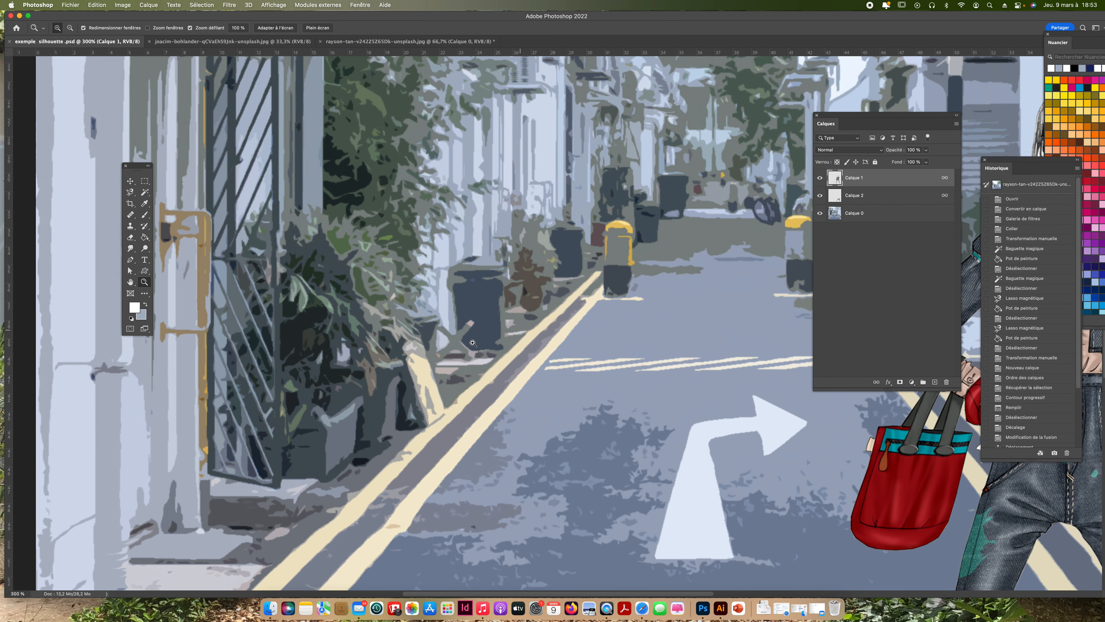
scroll(473, 343, down, 1)
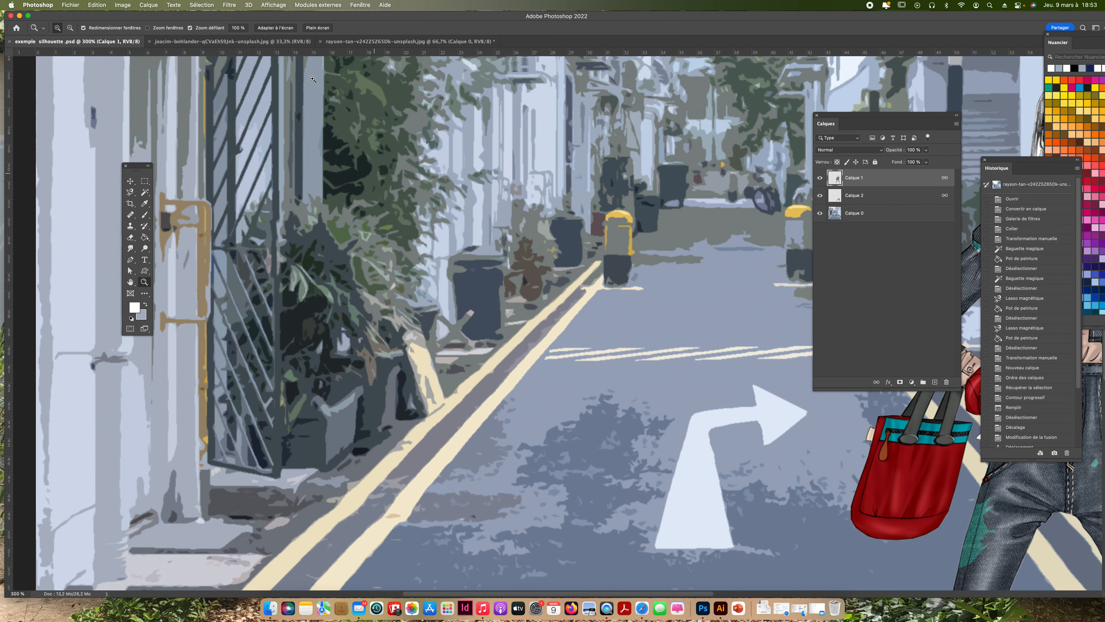
- Inspect the road and plant details of the unfiltered street photo for comparison with the example
click(187, 42)
click(453, 42)
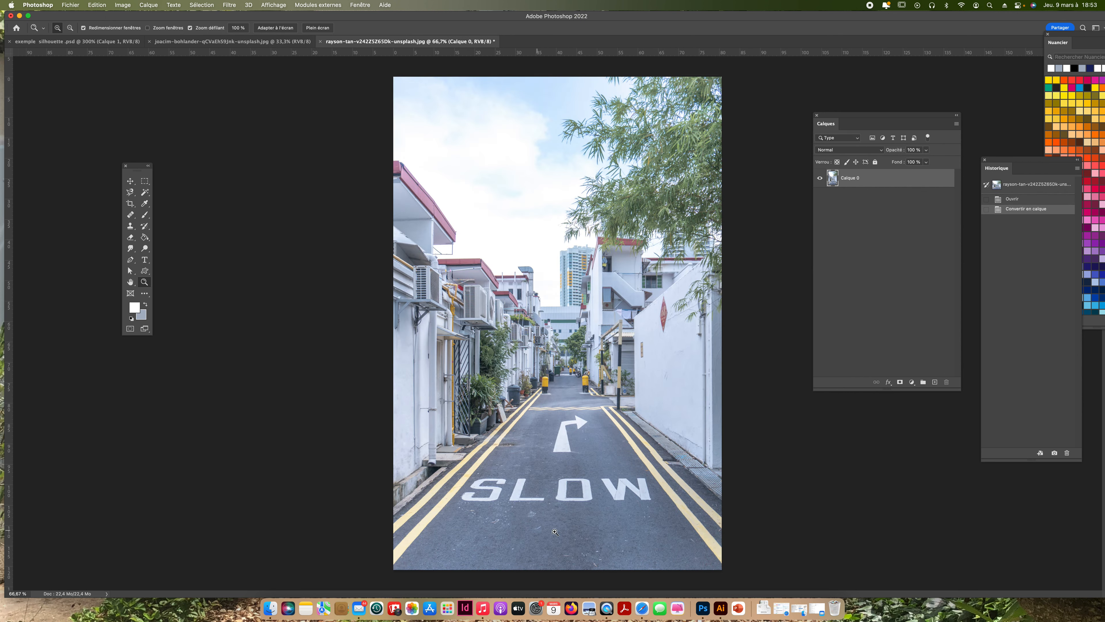
click(519, 429)
click(519, 430)
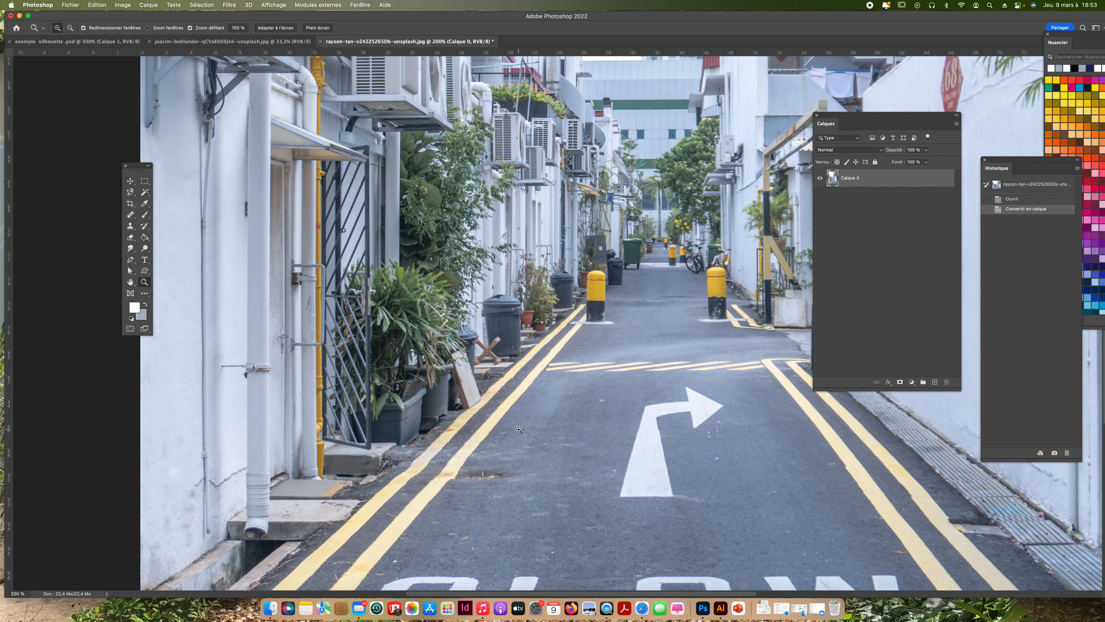
alt+click(519, 430)
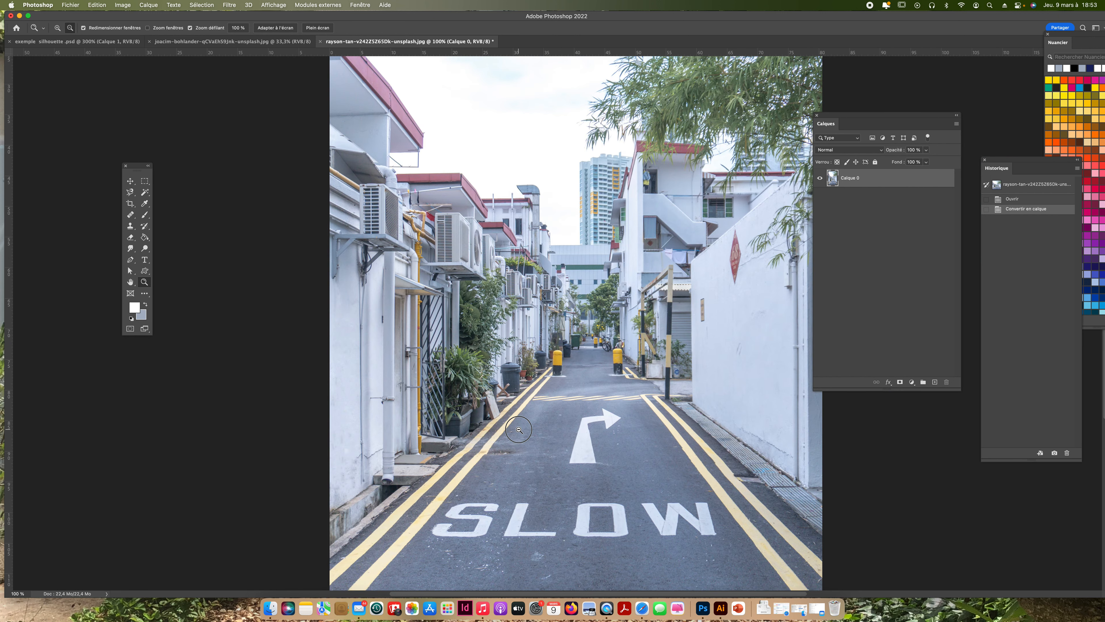
alt+click(519, 430)
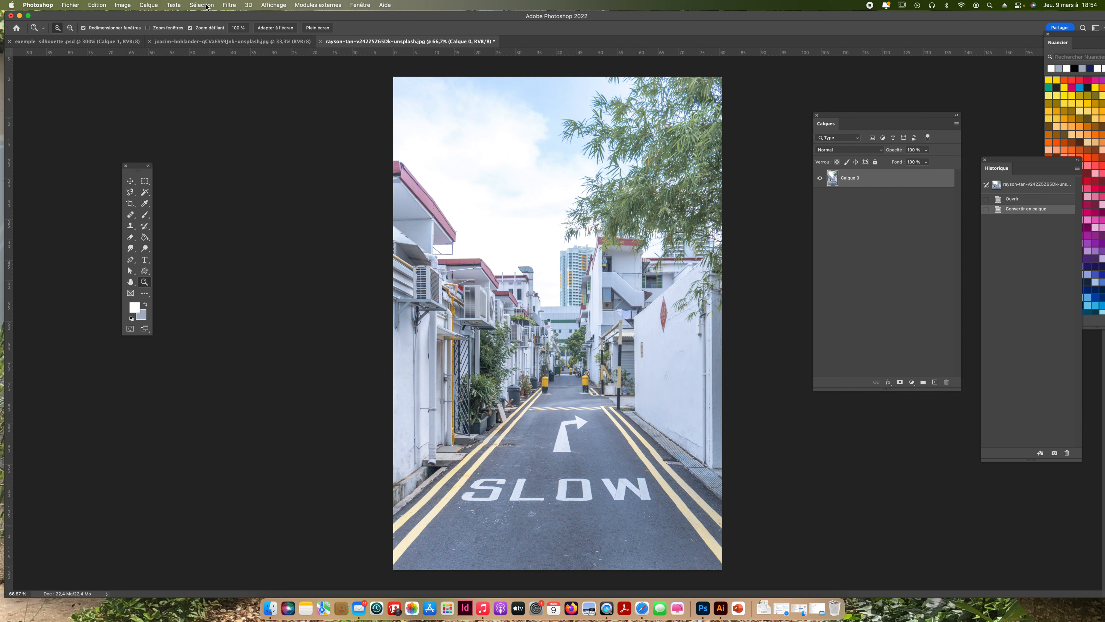
- Open the Galerie de filtres for the street photo with the artistic Découpage filter and preview the whole image
click(229, 5)
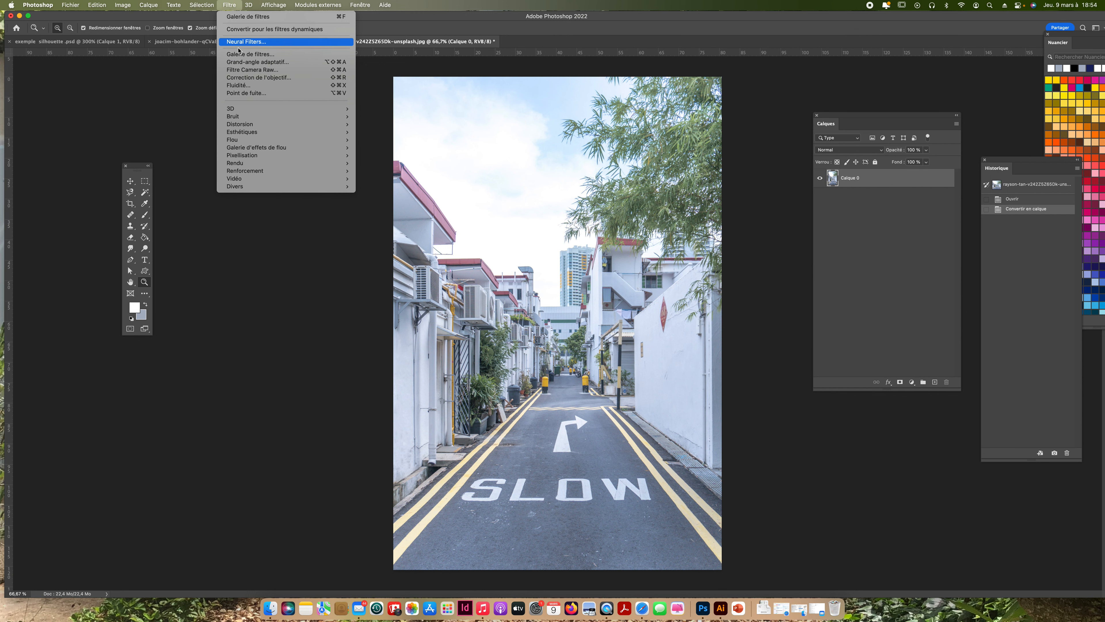
click(245, 55)
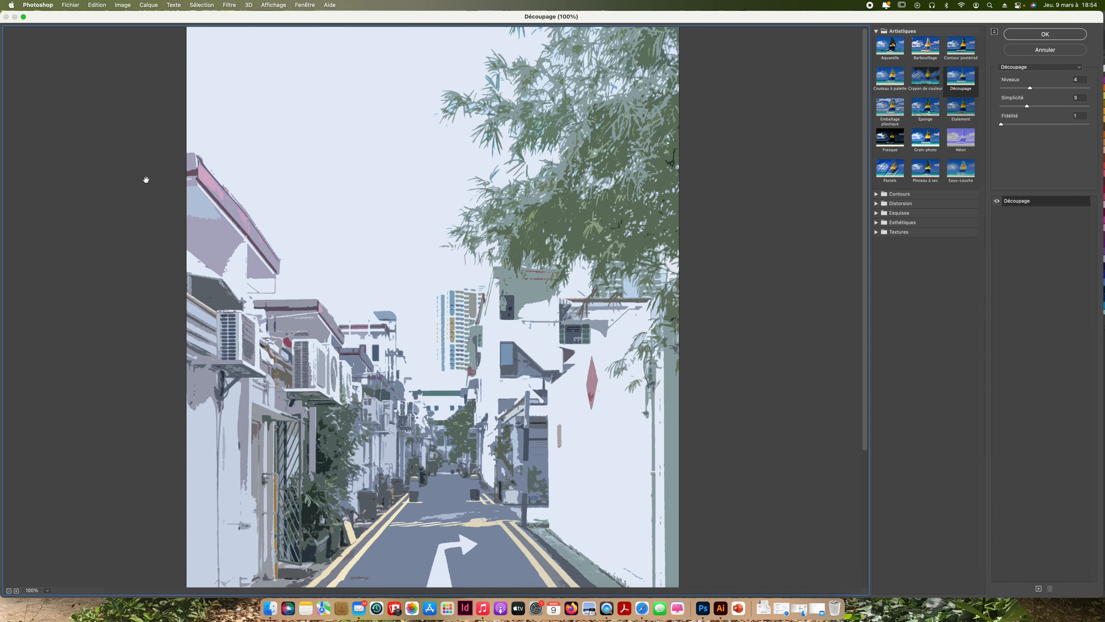
click(10, 591)
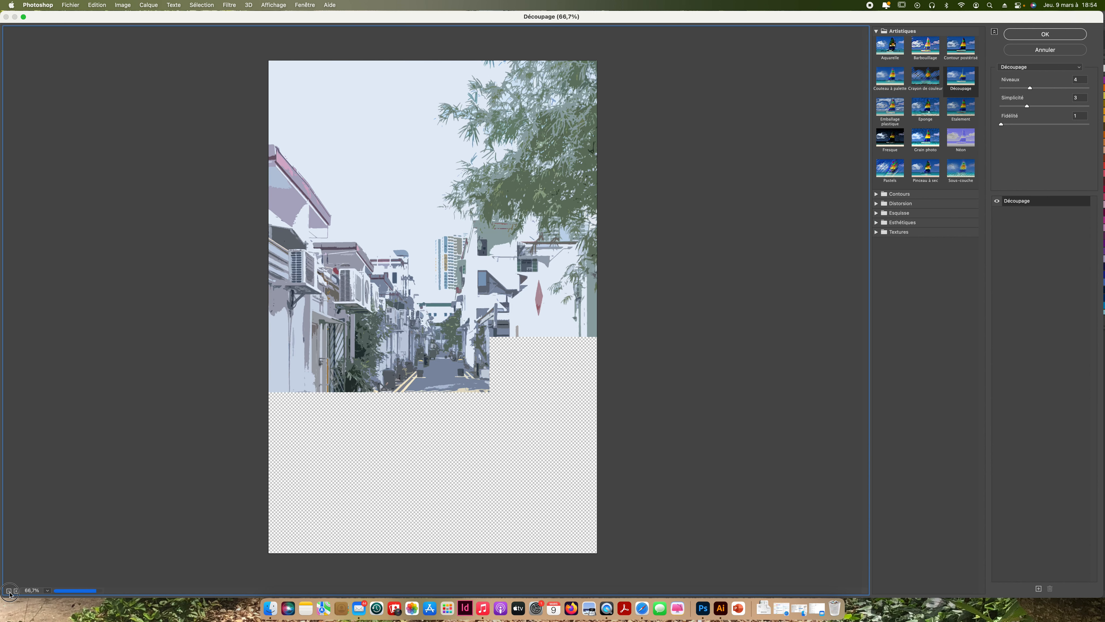
click(10, 591)
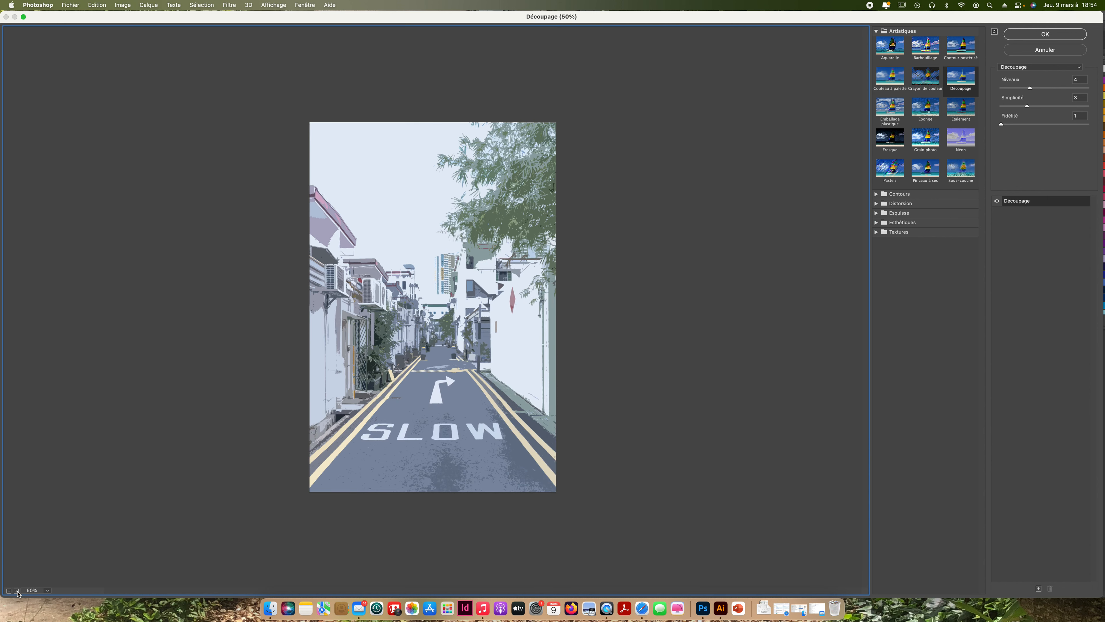
click(17, 591)
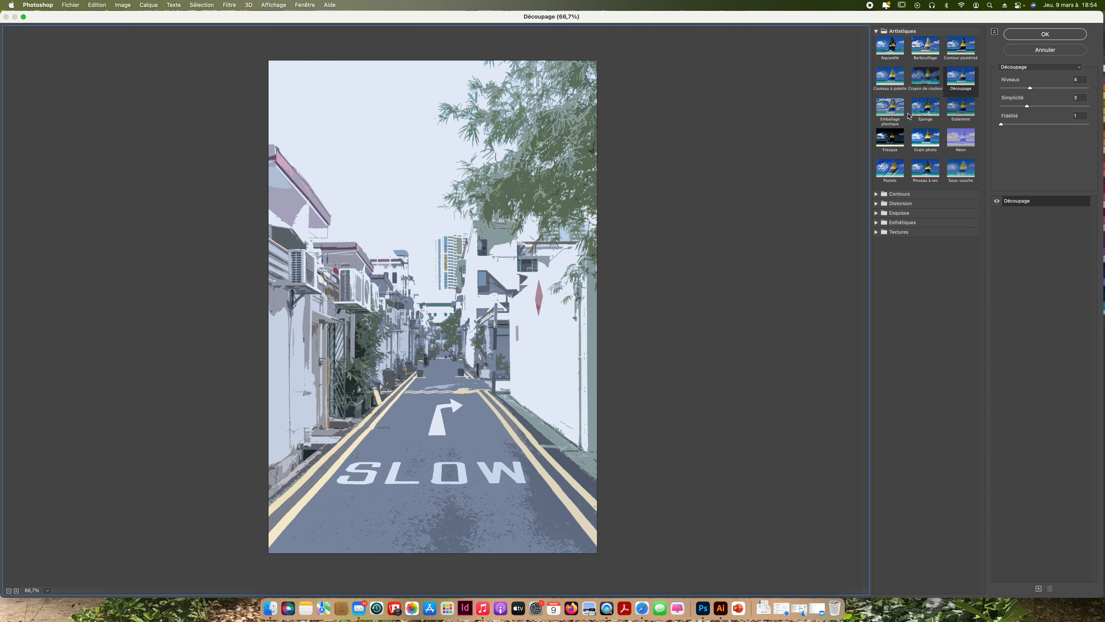
click(877, 32)
click(878, 32)
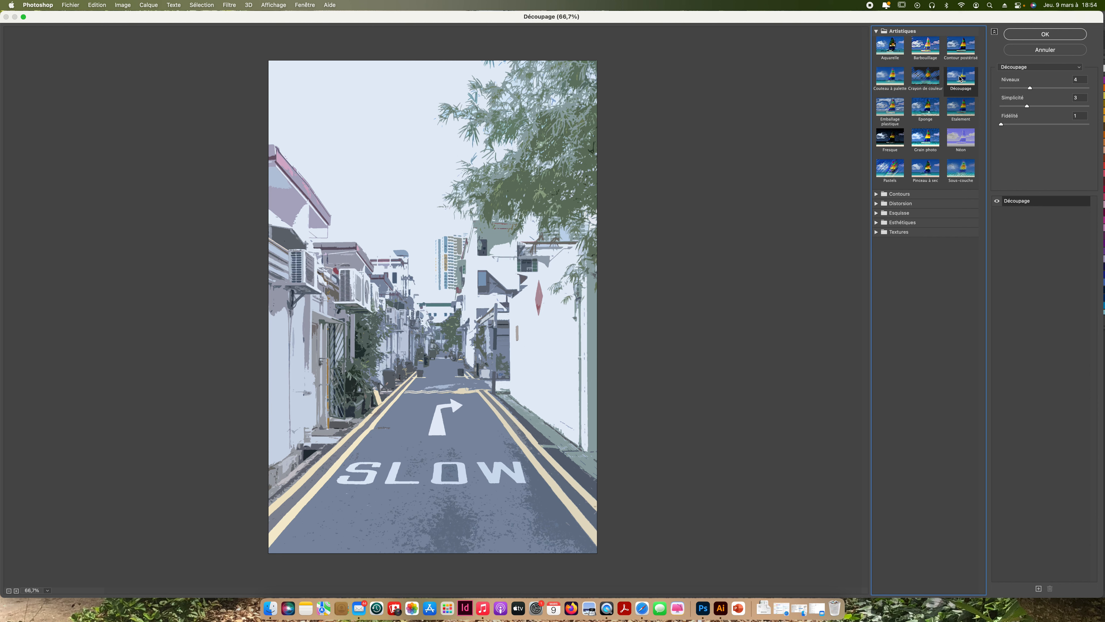
- Try high and low Niveaux values for the Découpage filter, including 3 and 2, and set Niveaux back to 4
drag(1031, 89, 1088, 90)
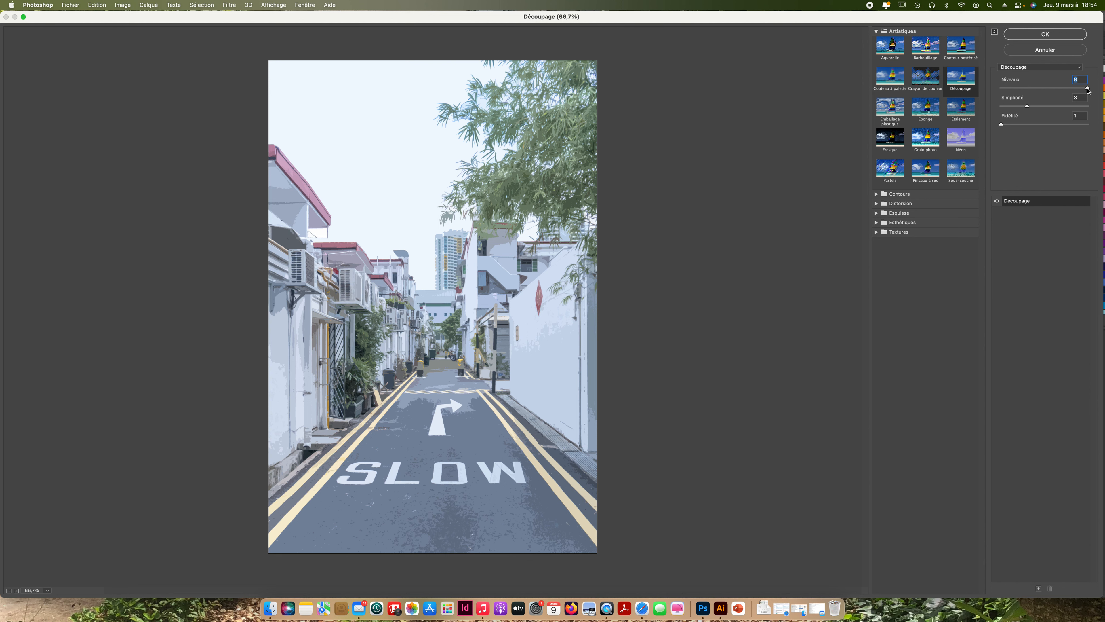
drag(1088, 90, 1041, 94)
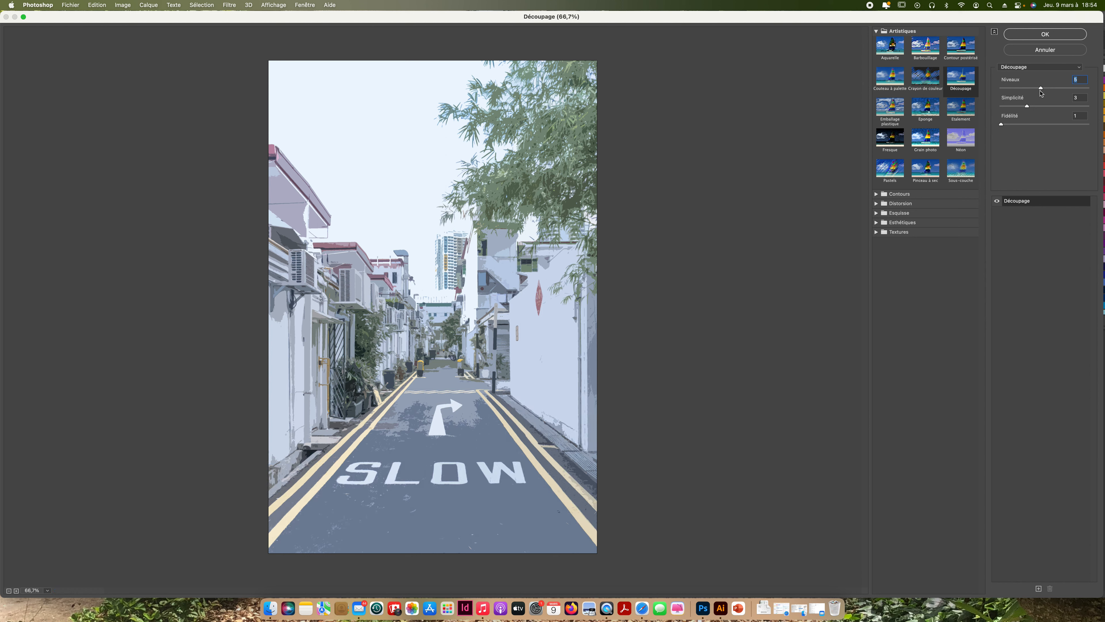
drag(1042, 91, 1017, 94)
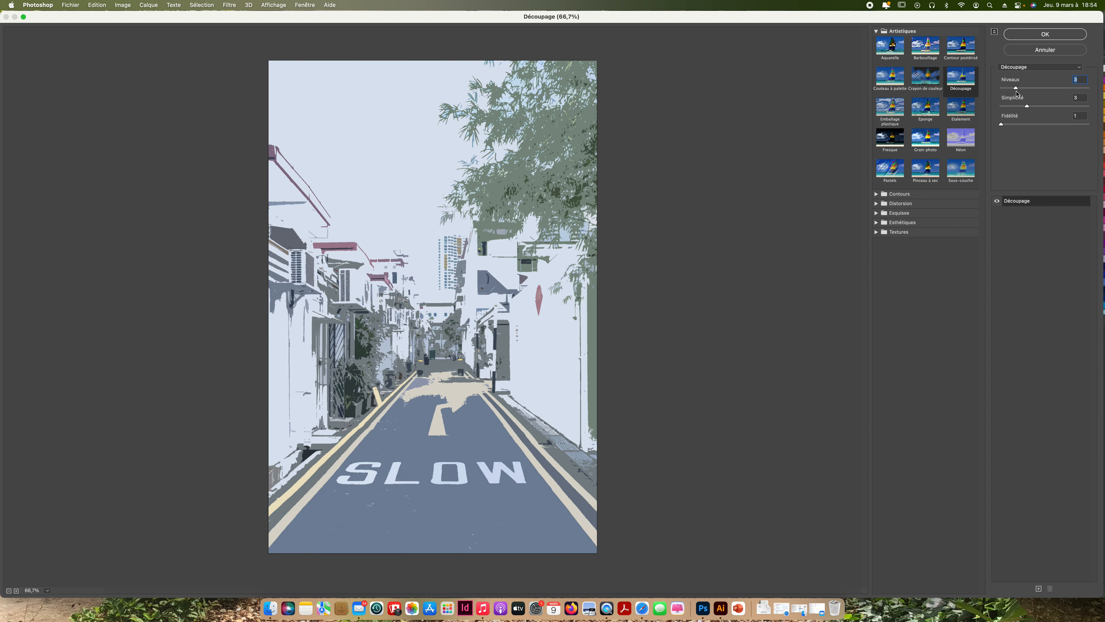
drag(1017, 94, 1000, 93)
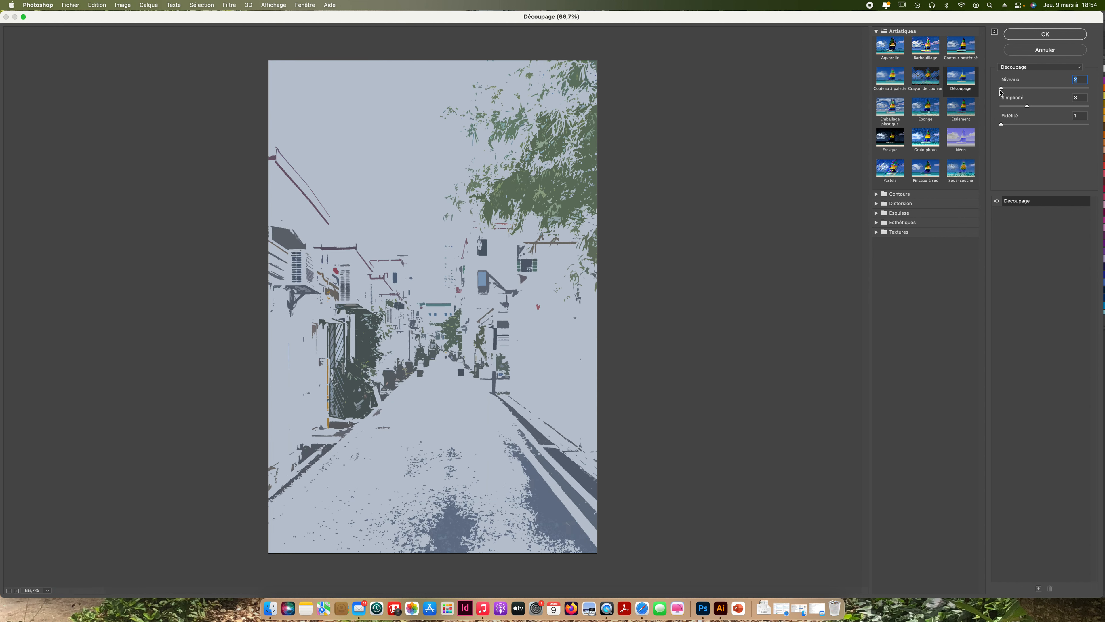
drag(1003, 91, 1024, 92)
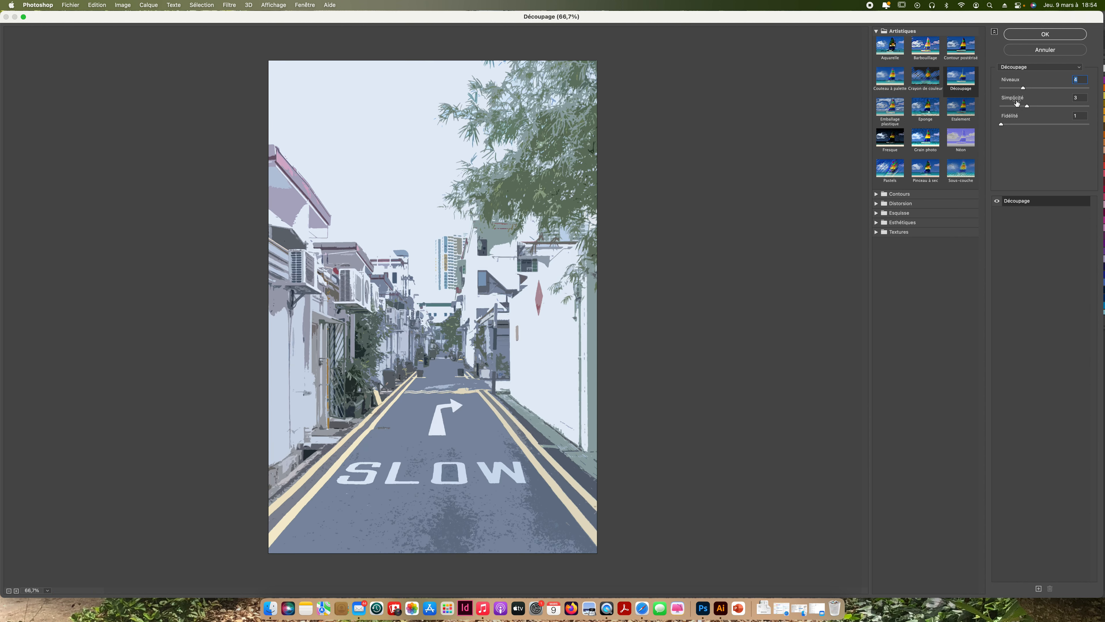
- Try Découpage Simplicité at 0 and at 10, and set it back to 3
drag(1028, 108, 1005, 110)
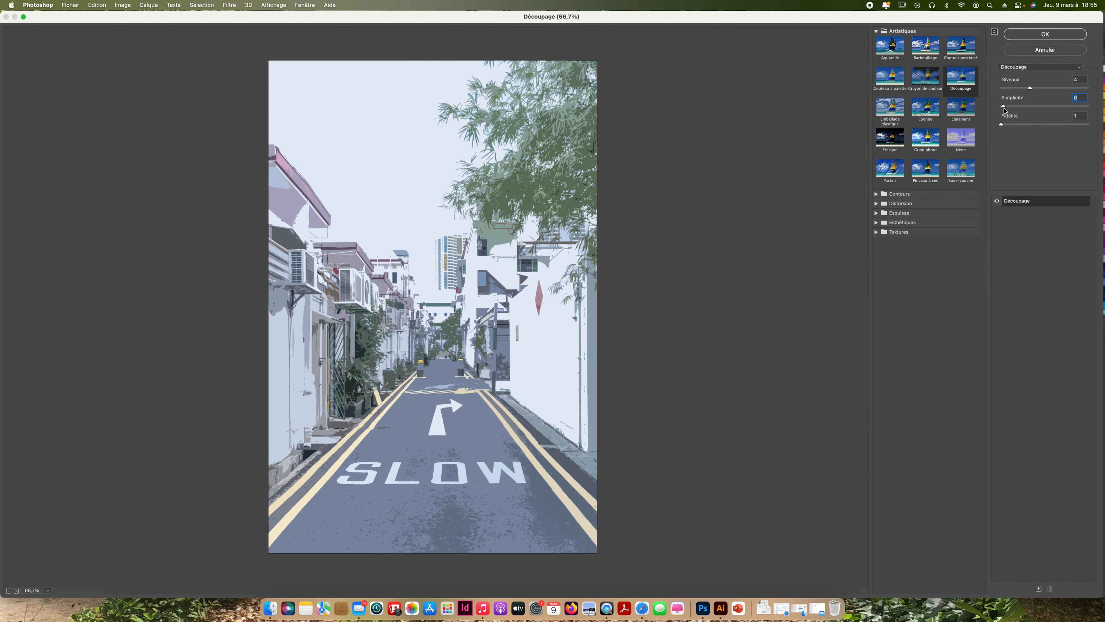
drag(1005, 110, 1085, 107)
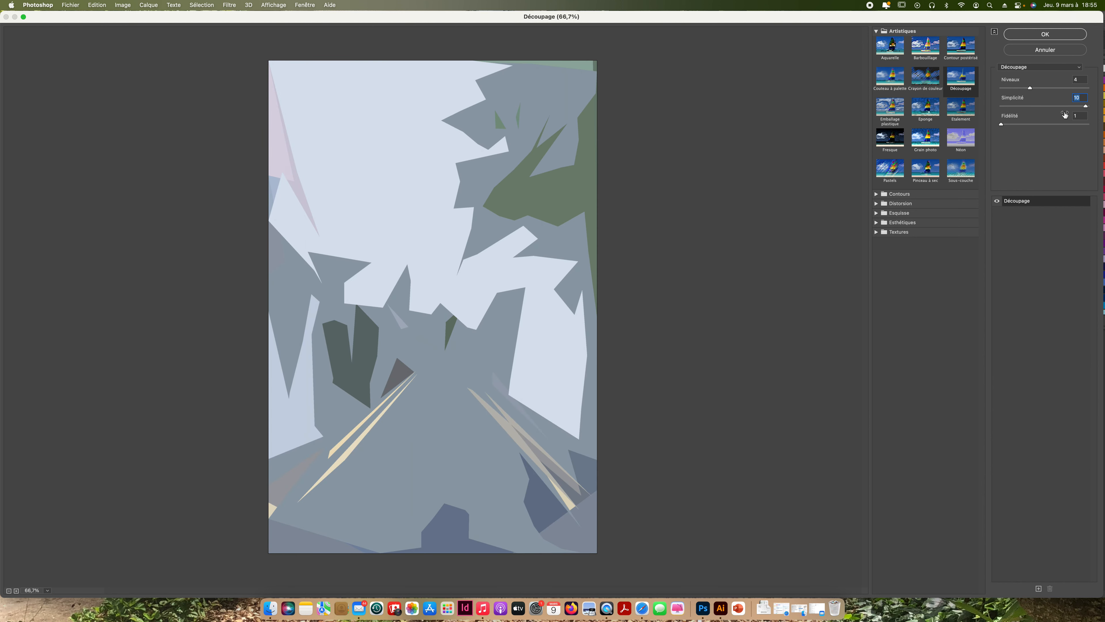
drag(1086, 109, 1024, 111)
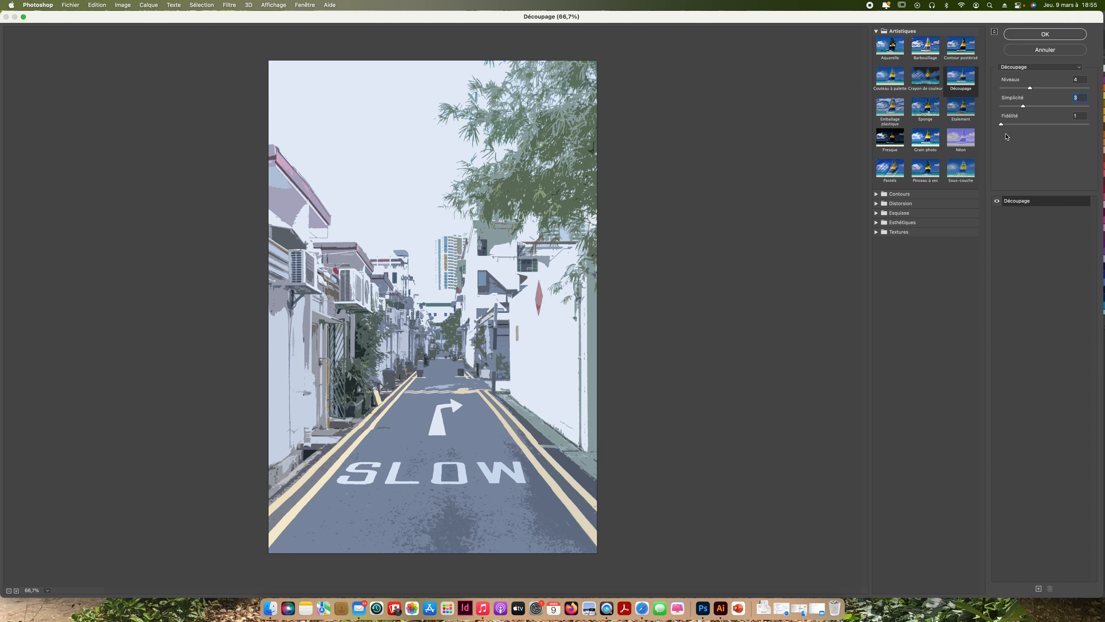
- Test Découpage Fidélité at 3, lower it to a middle value and apply the filter to the street photo
drag(1002, 125, 1089, 133)
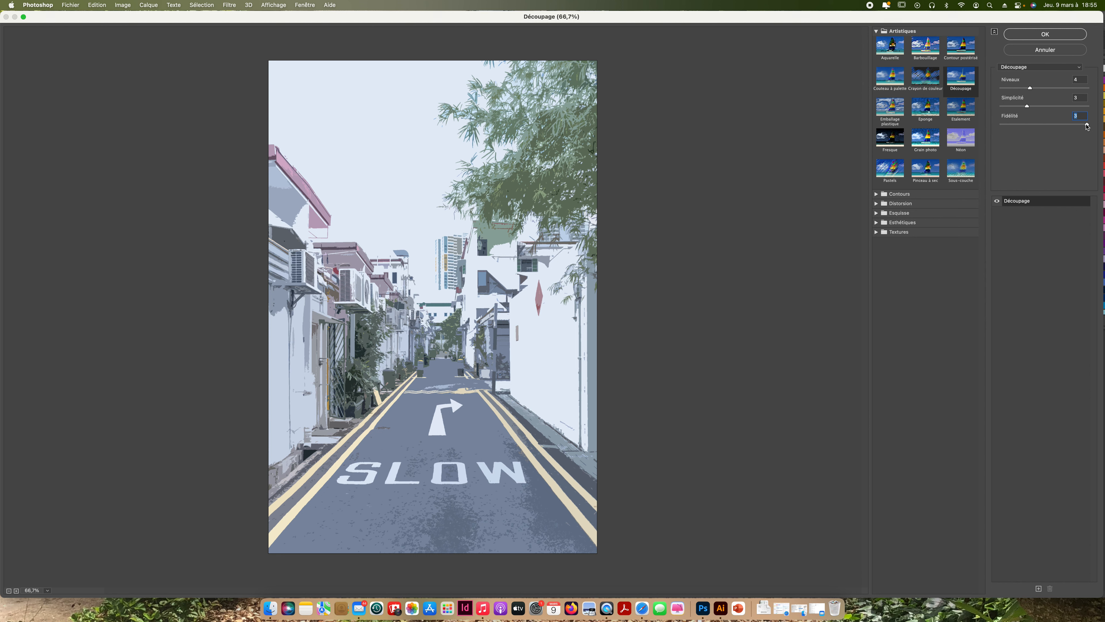
drag(1087, 126, 1051, 127)
click(1058, 36)
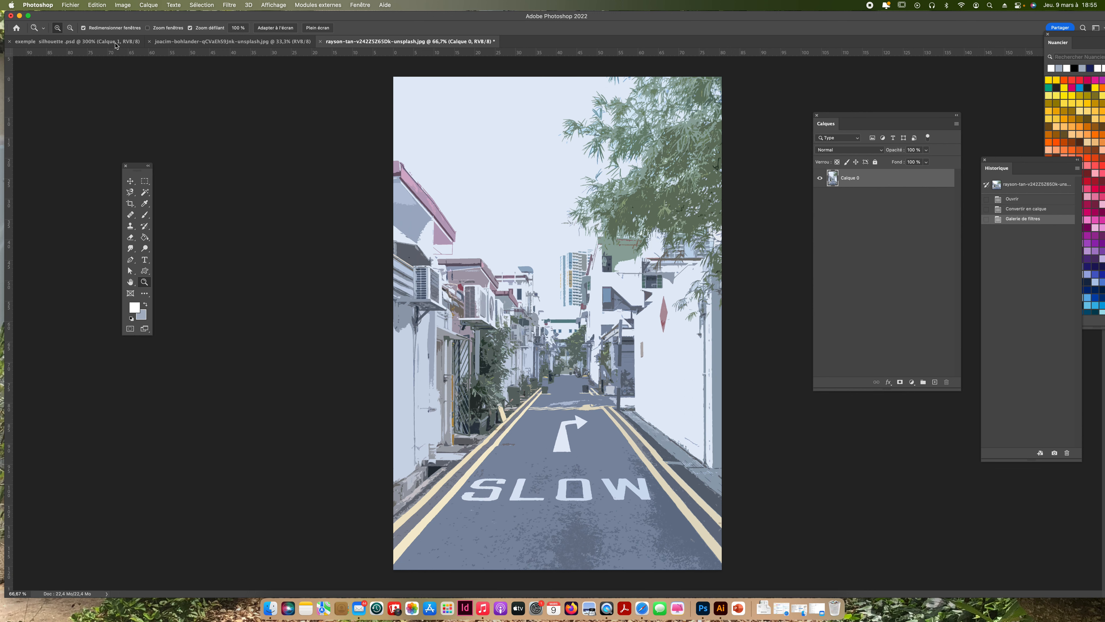
- In exemple silhouette.psd, load the outline of the fashion silhouette on Calque 1 as a selection and copy it
click(68, 42)
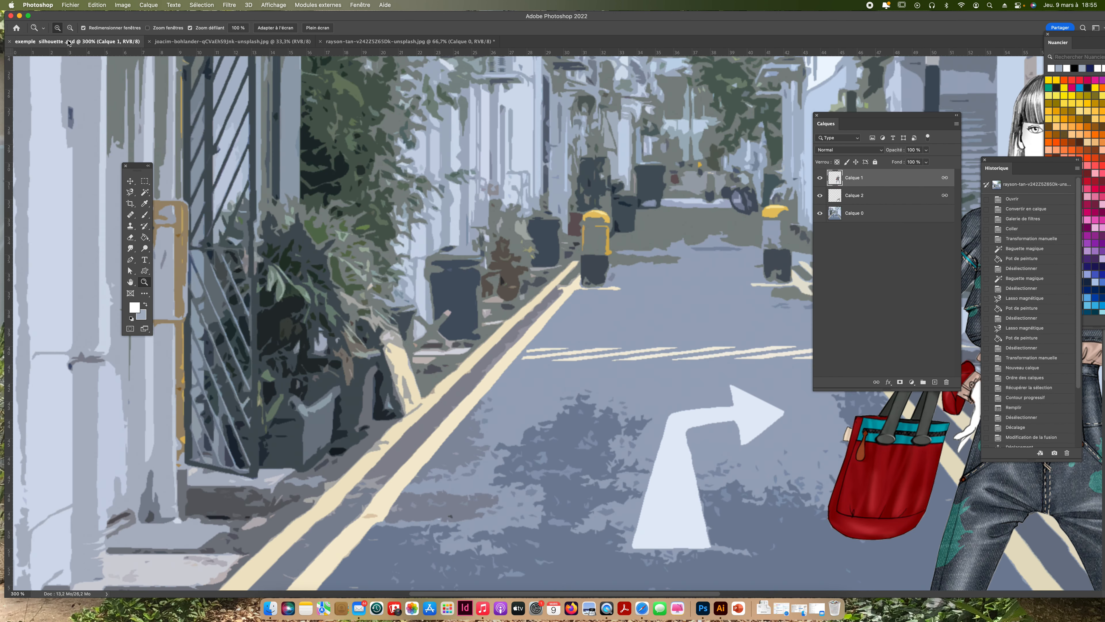
alt+click(393, 335)
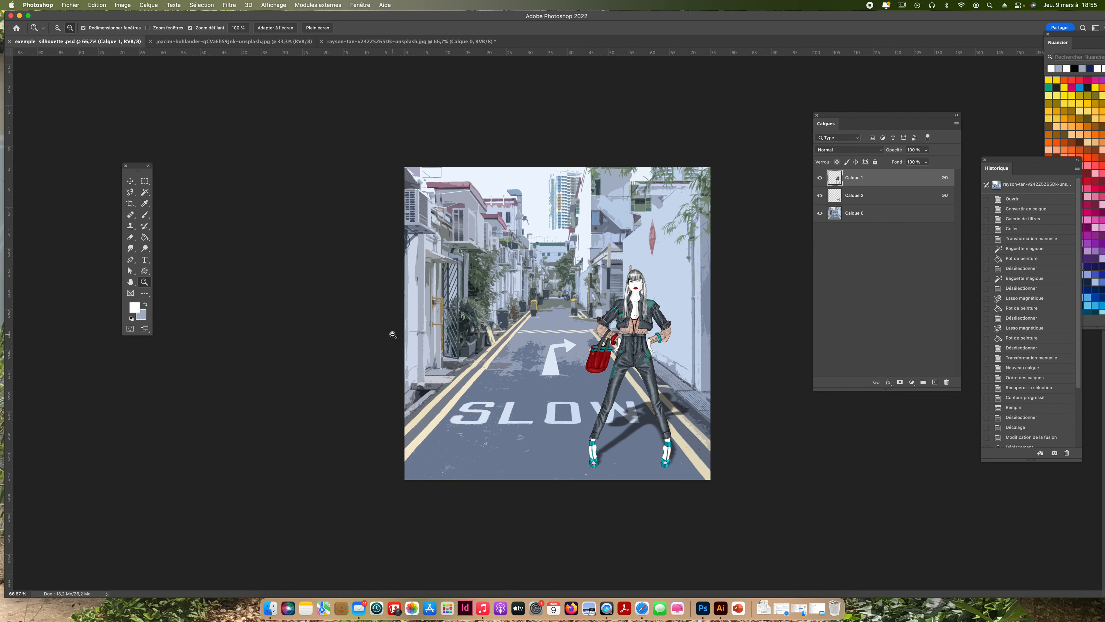
click(664, 400)
click(819, 178)
click(819, 178)
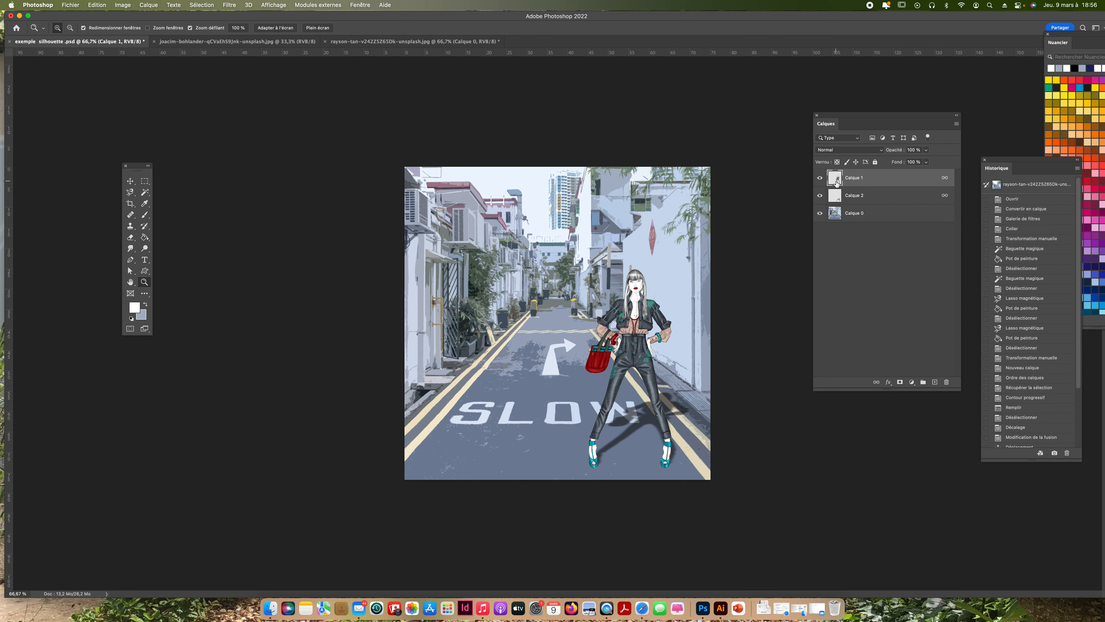
super+click(835, 183)
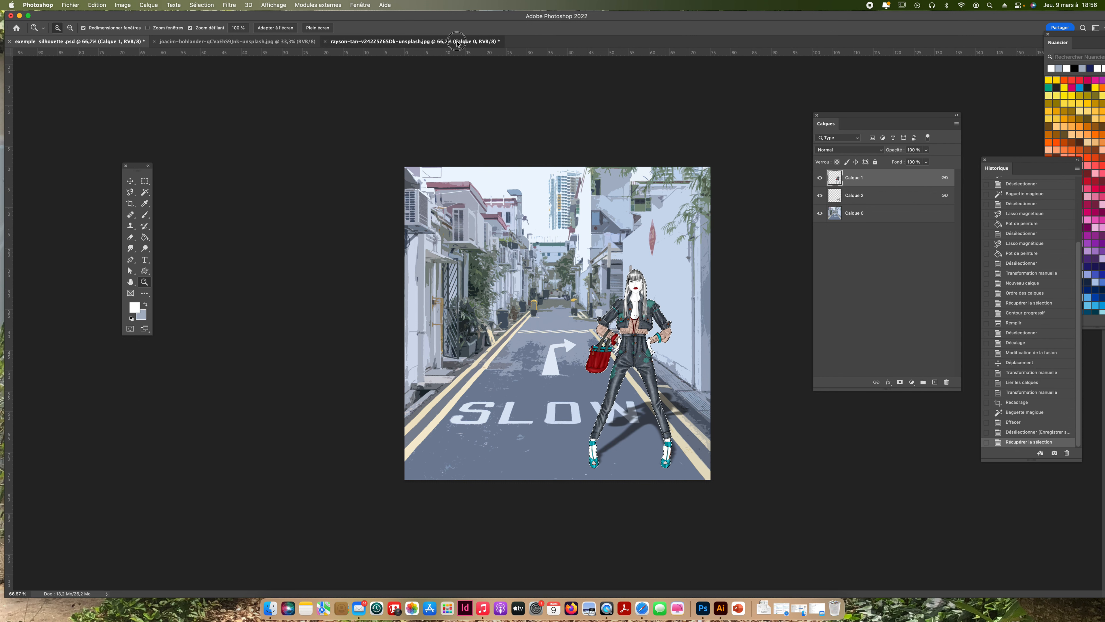
- Paste the silhouette into the filtered street photo and move it down onto the road, left of the arrow
click(457, 42)
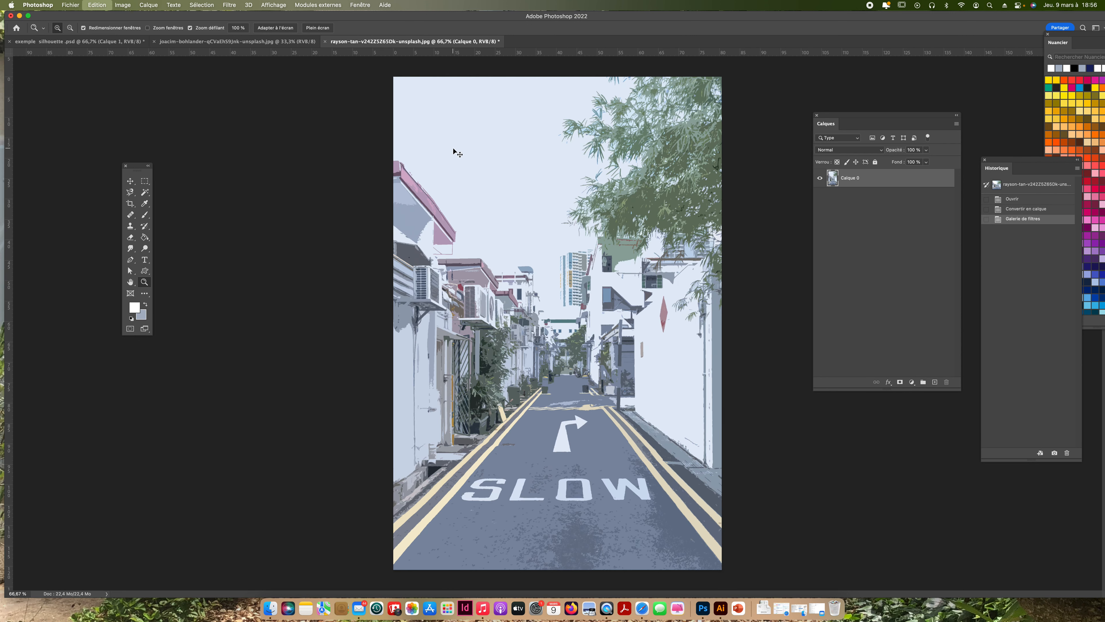
key(super+v)
click(130, 181)
drag(570, 270, 529, 398)
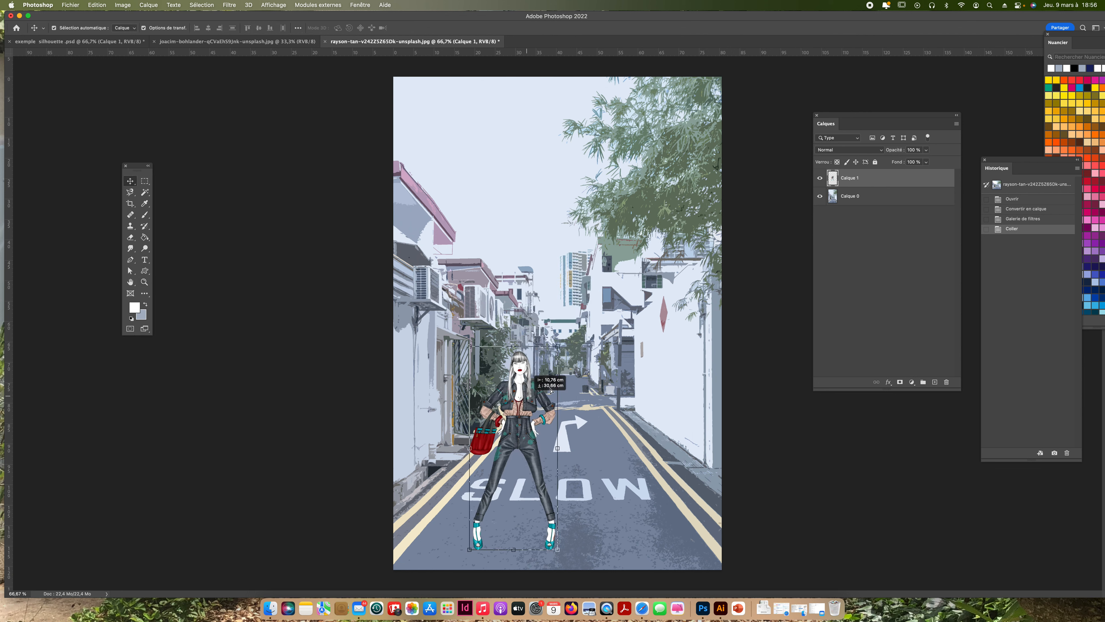
- Crop most of the sky and thin strips of the bottom and right edges off the street scene, and shift the silhouette slightly left
click(590, 171)
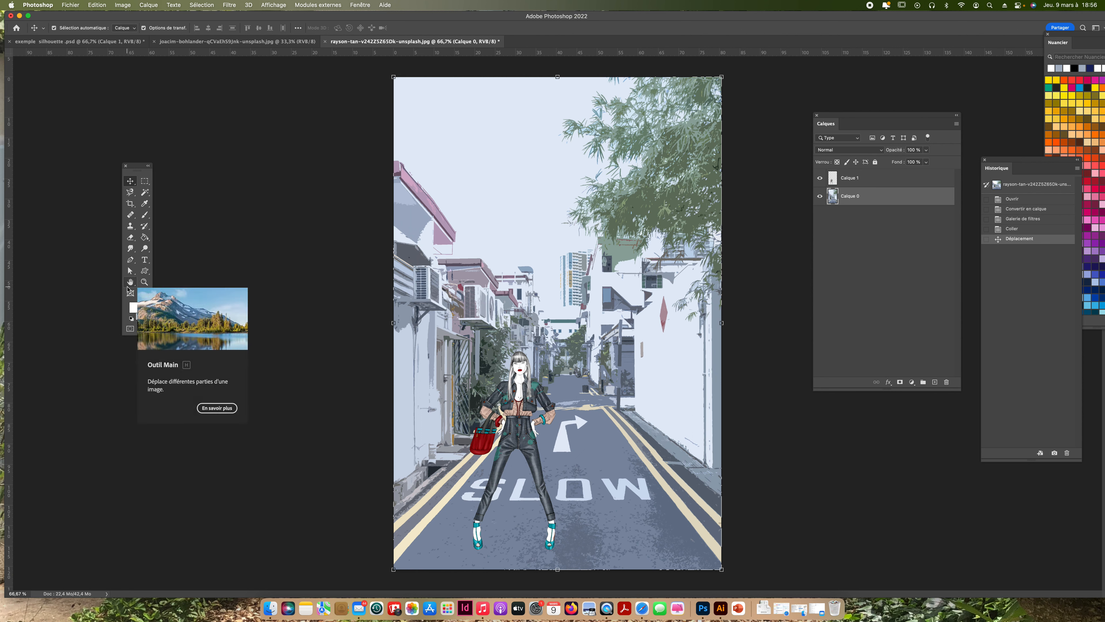
click(130, 203)
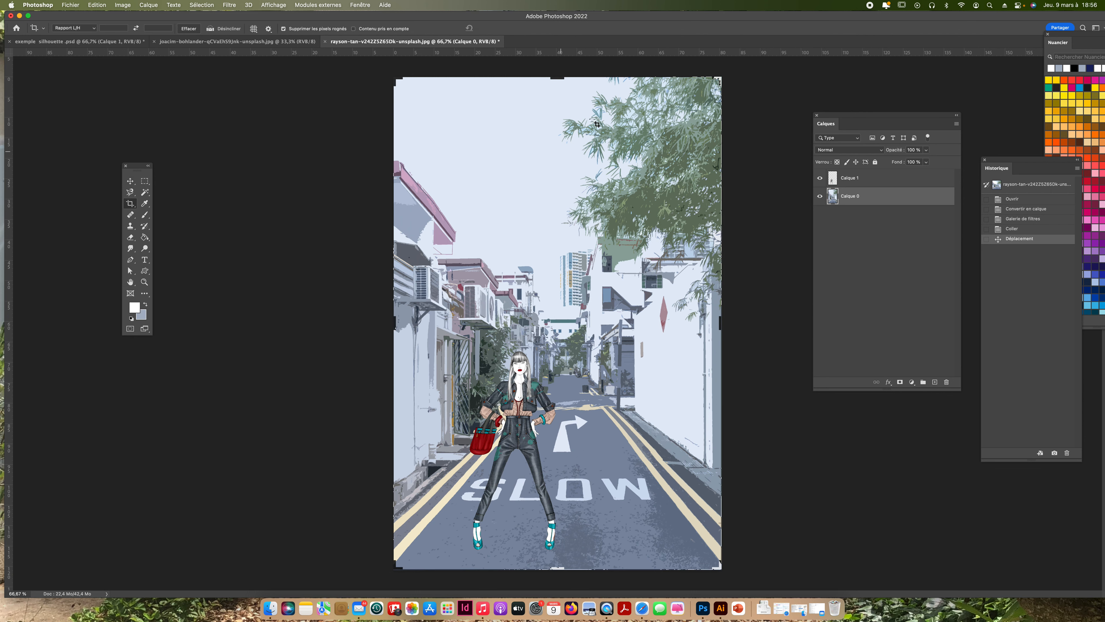
drag(557, 79, 550, 152)
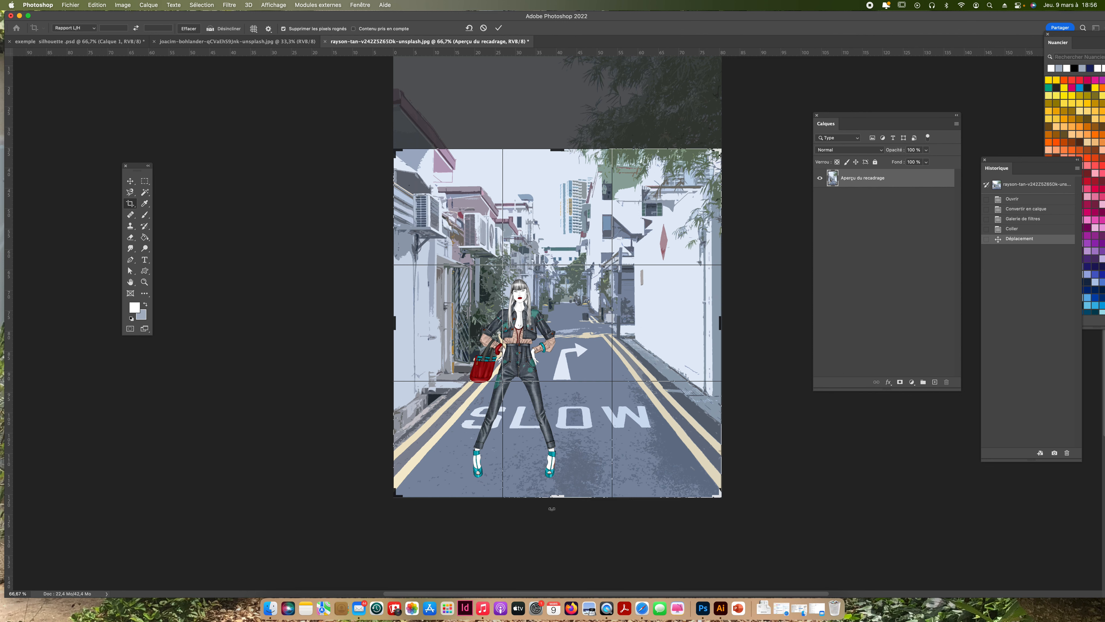
drag(555, 495, 556, 490)
drag(722, 326, 718, 324)
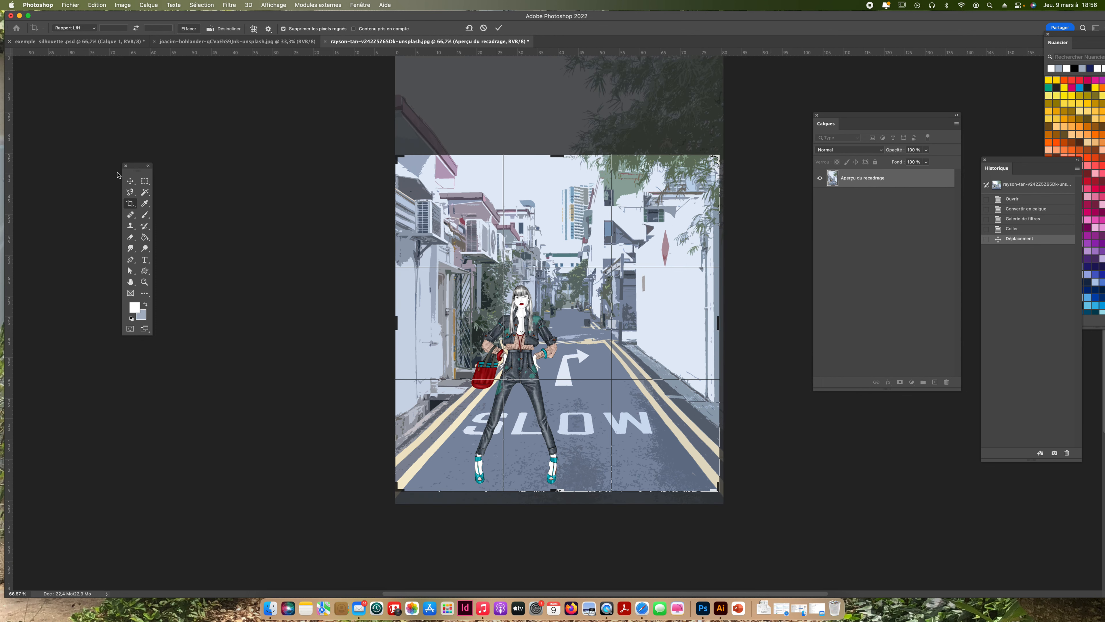
click(130, 181)
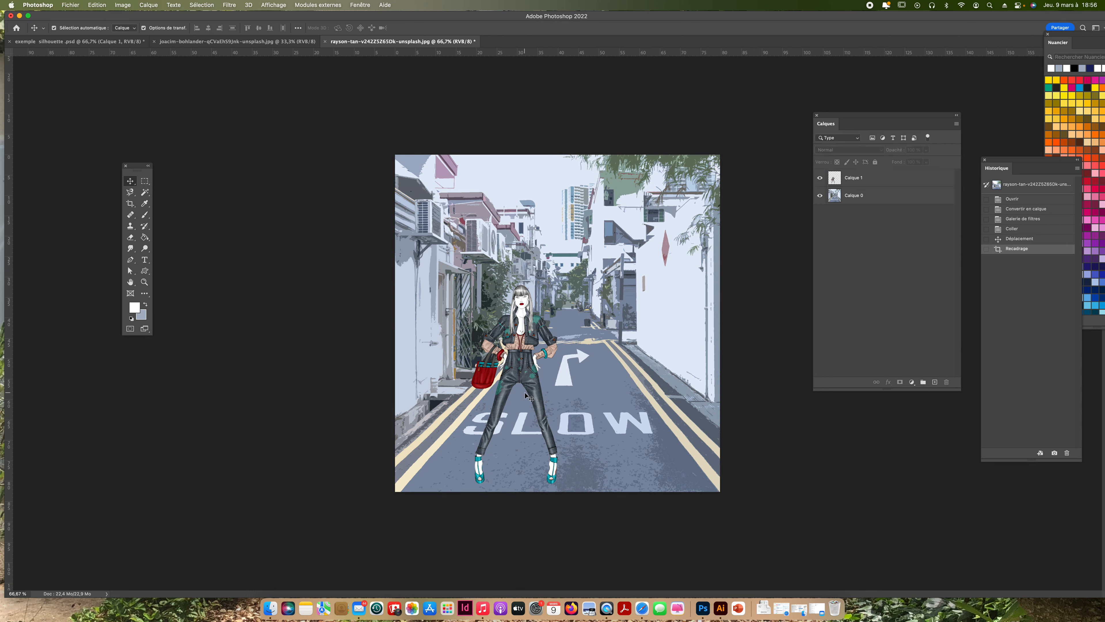
drag(528, 371, 517, 373)
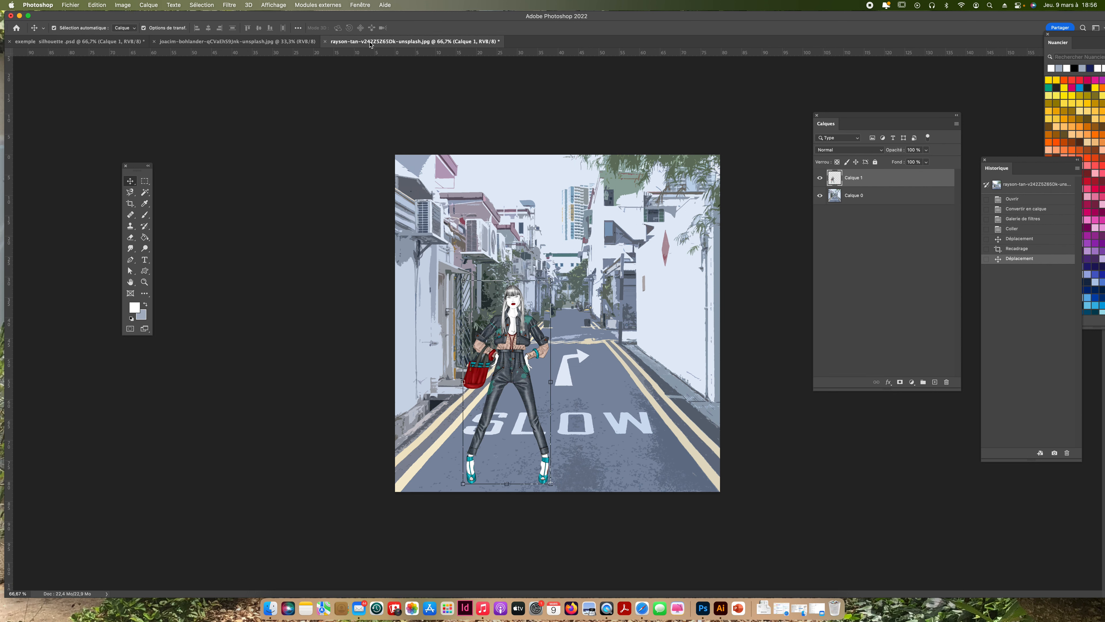
- Open the joacim-bohlander alley photo in the Filter Gallery and preview the Découpage effect on the whole image
click(237, 42)
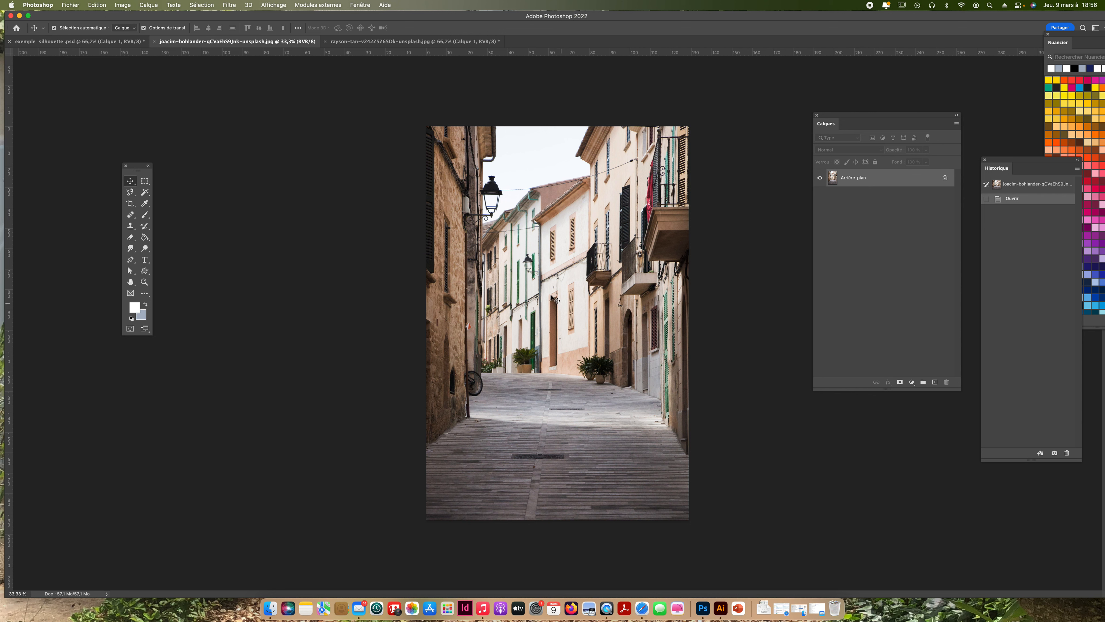
click(230, 4)
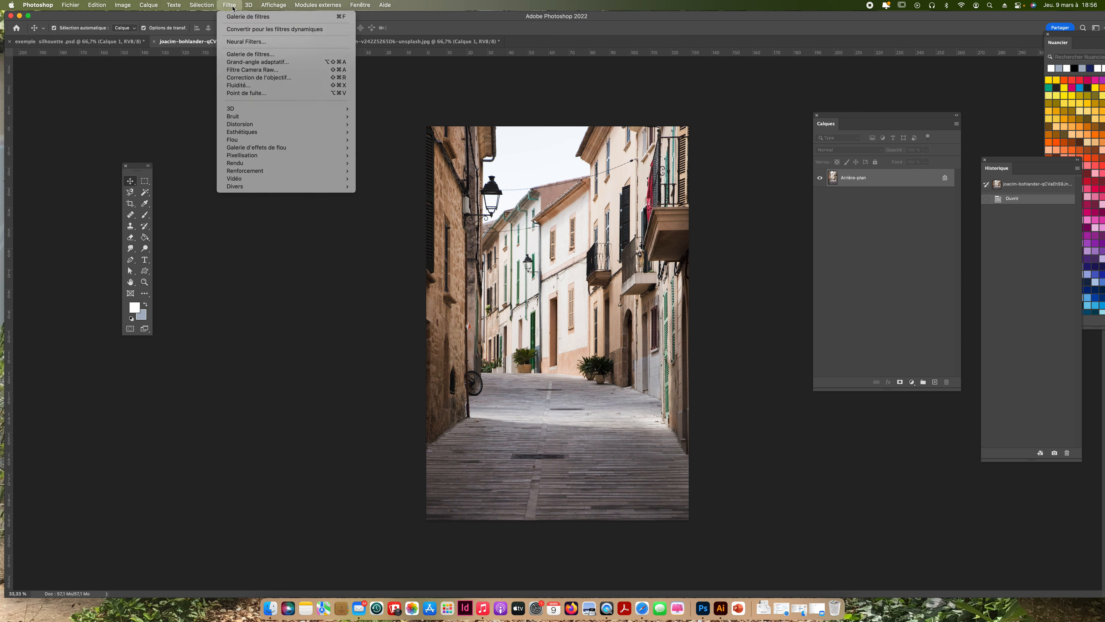
click(237, 54)
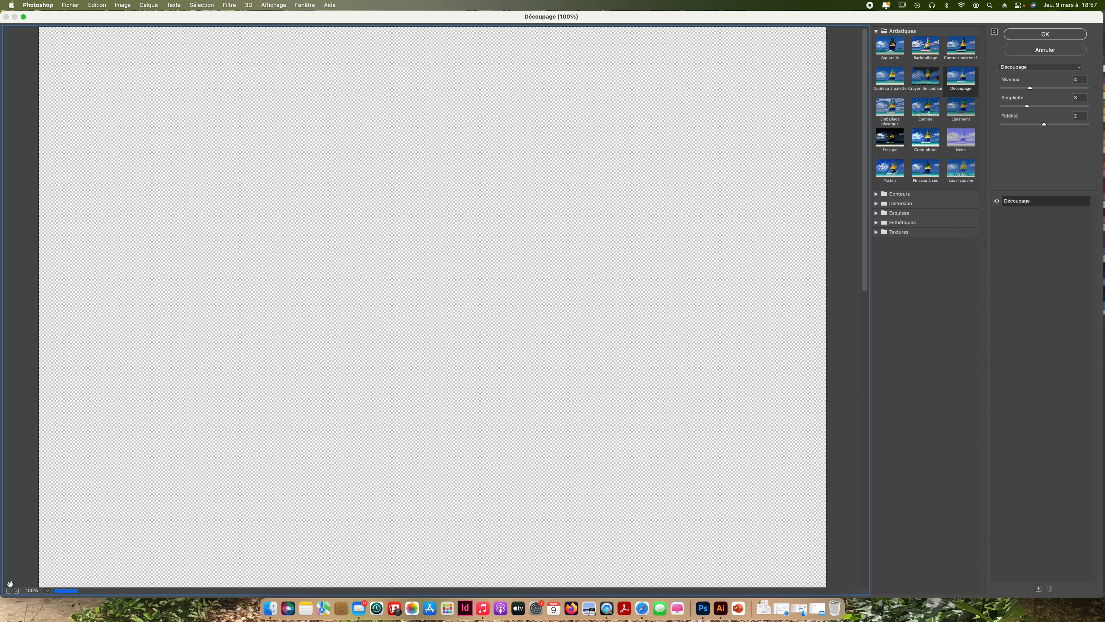
click(8, 591)
click(9, 591)
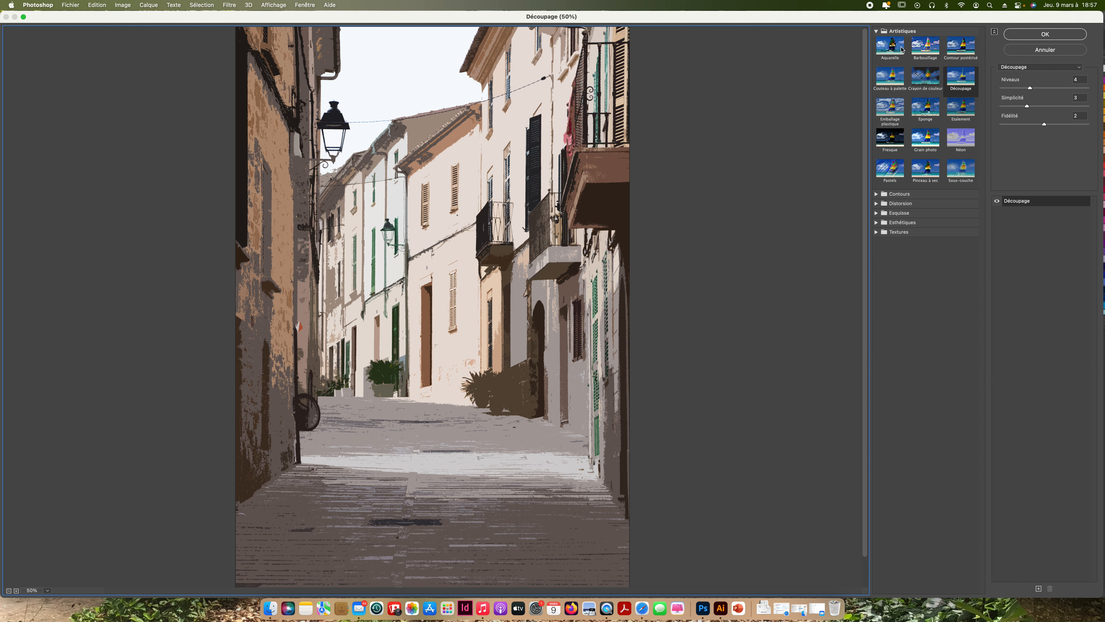
- Try the Papier humide filter from the Esquisse category with Fibres at 38, Luminosité at 13 and Contraste at 100
click(876, 194)
click(877, 297)
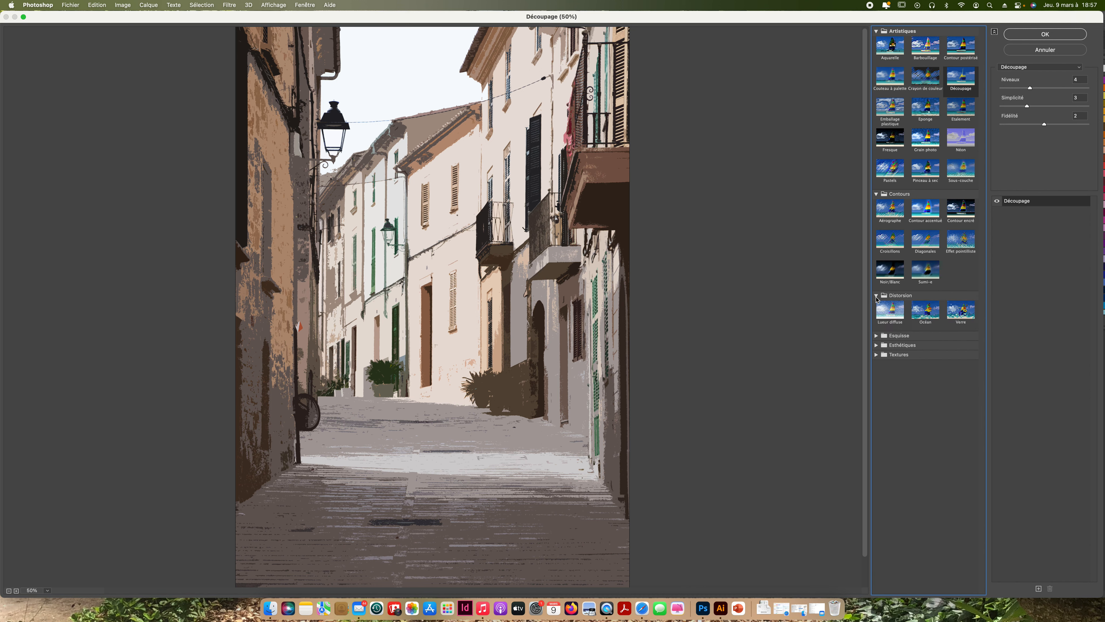
click(876, 336)
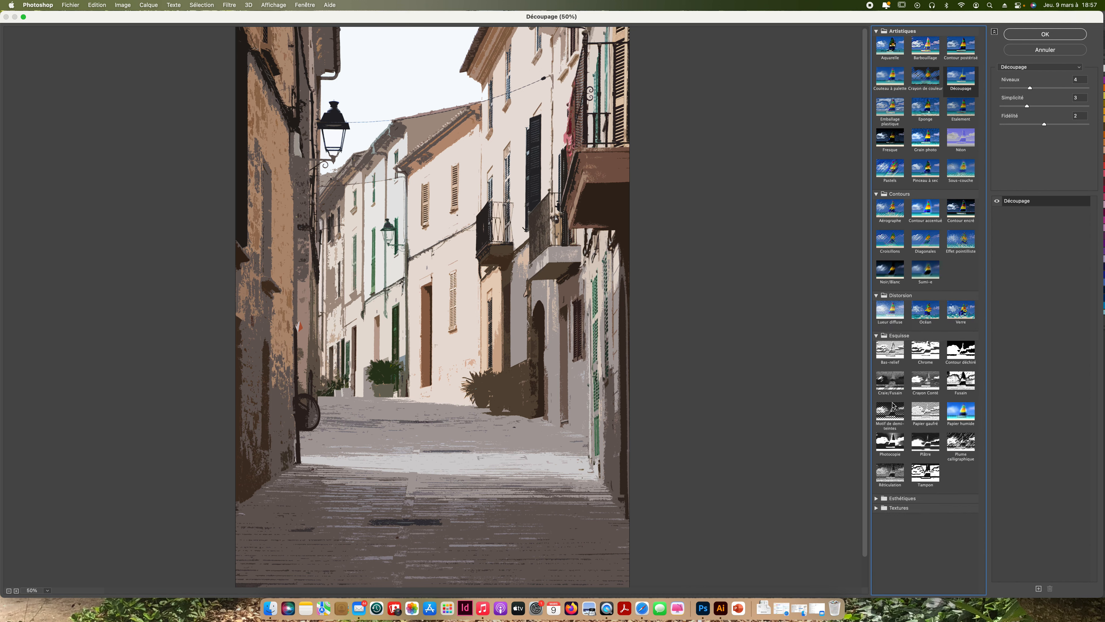
click(962, 412)
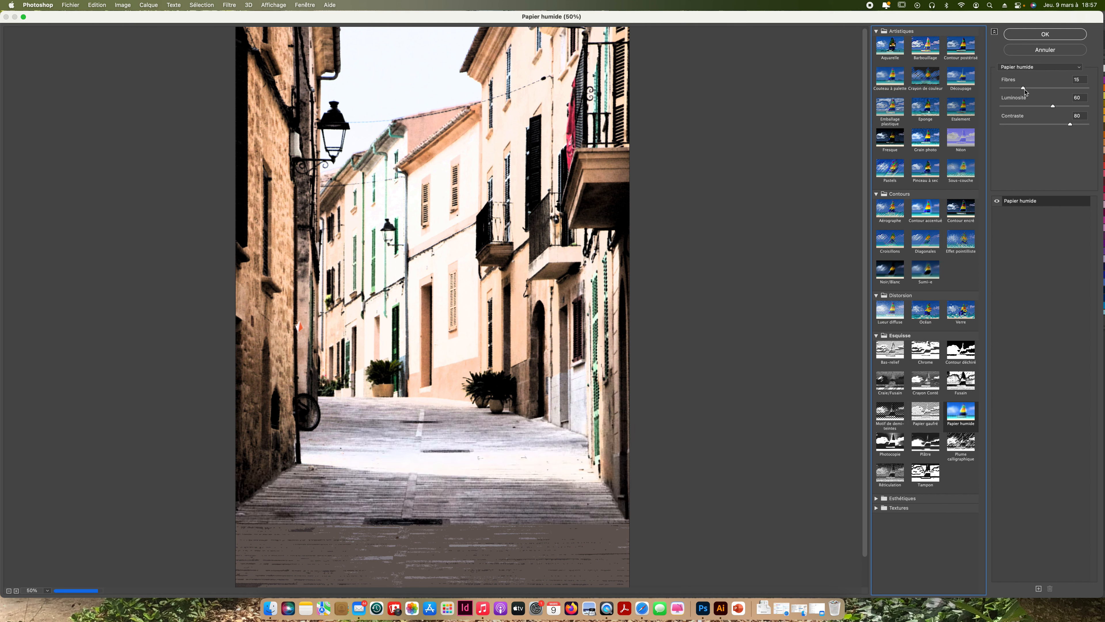
drag(1023, 88, 1047, 115)
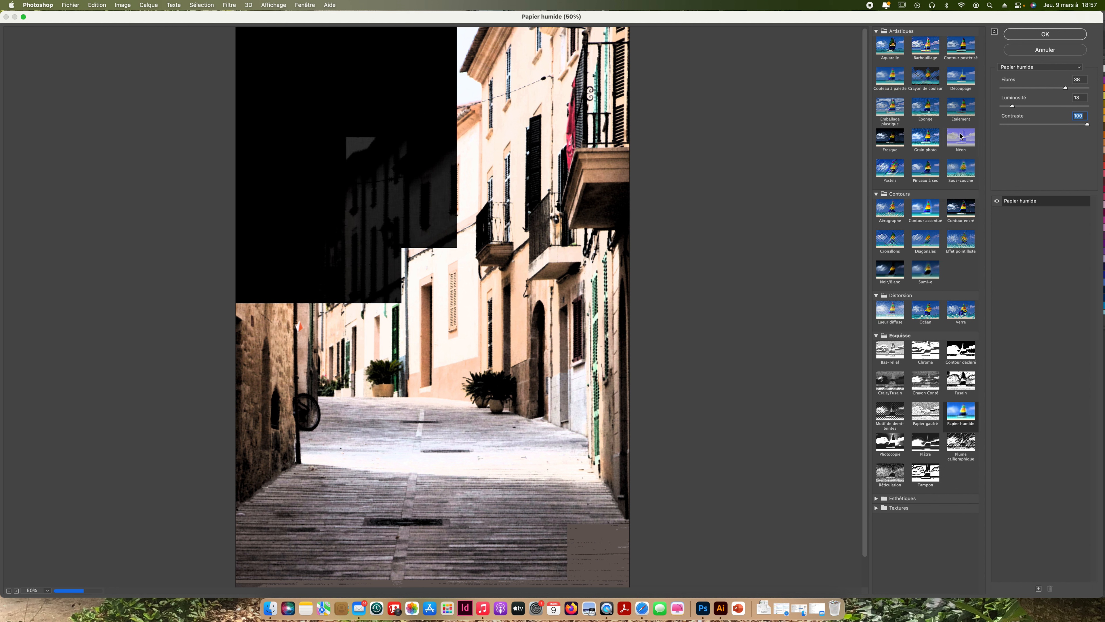
- Apply the artistic Etalement filter to the alley photo, and return to the rayson-tan street scene with Calque 0 selected
click(963, 113)
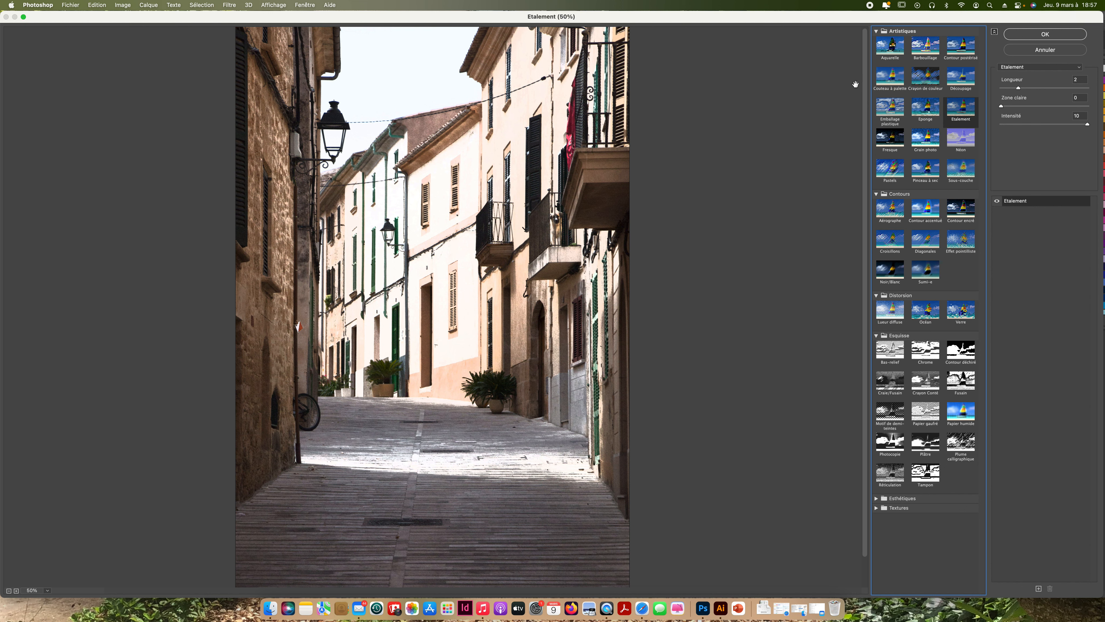
click(1027, 37)
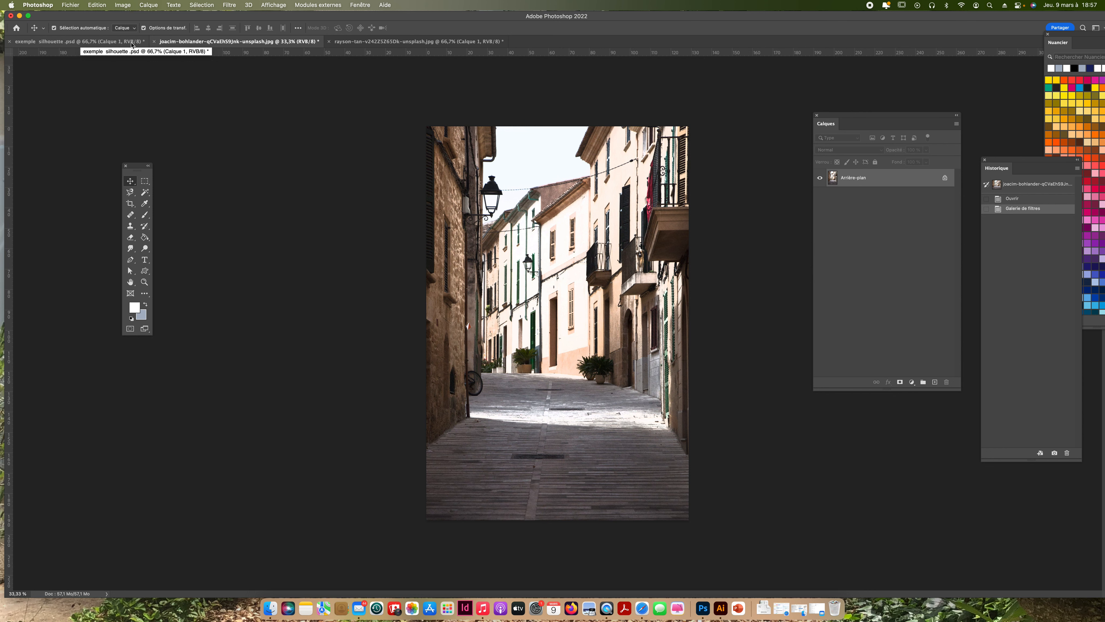
click(405, 42)
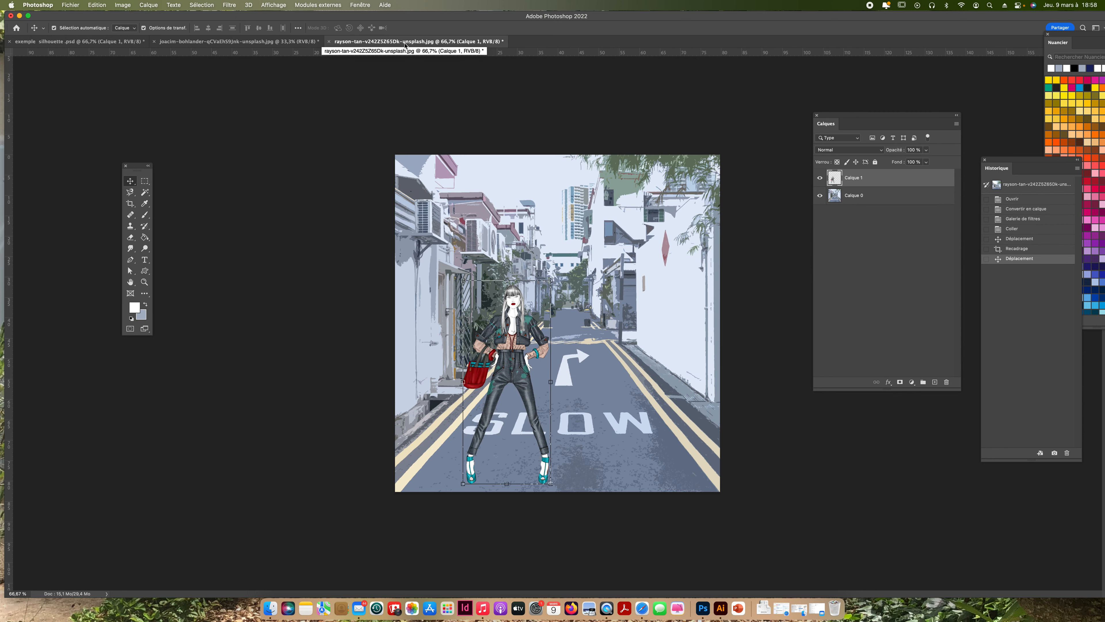
click(545, 260)
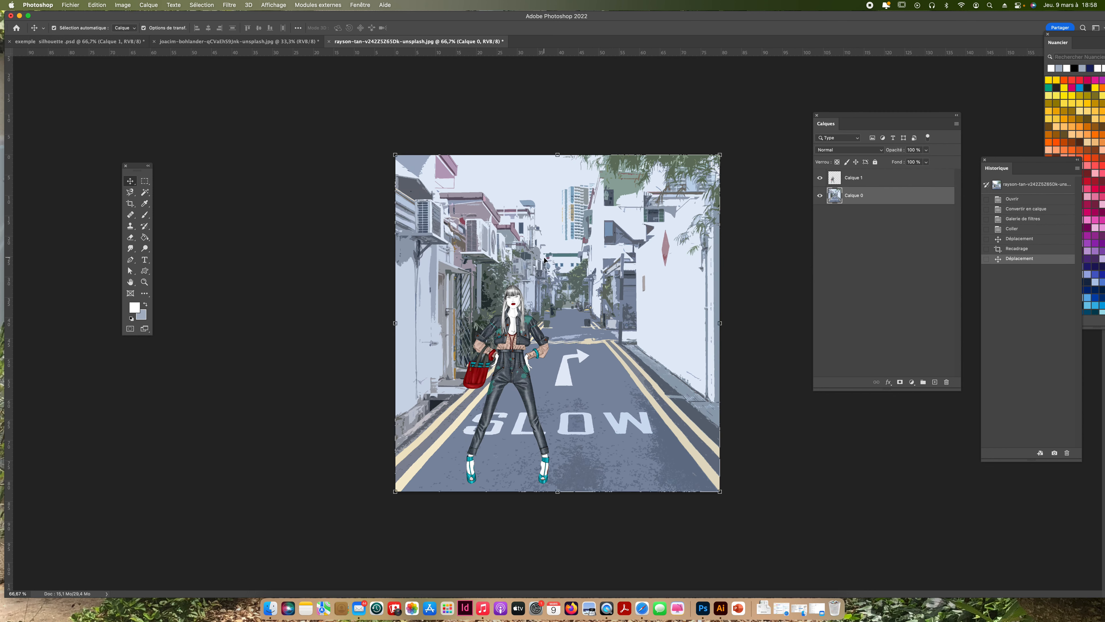